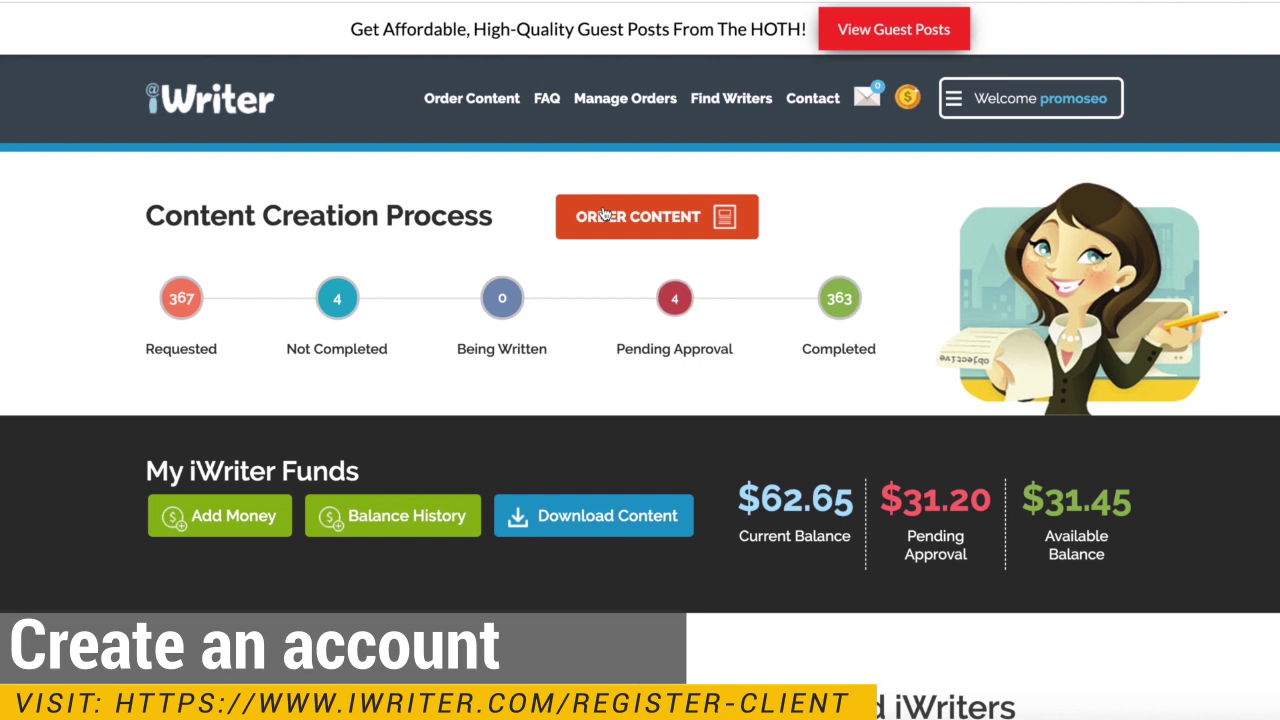
# Start a new content order and title the project "Top 10 Sports Car Brands".
pyautogui.click(603, 216)
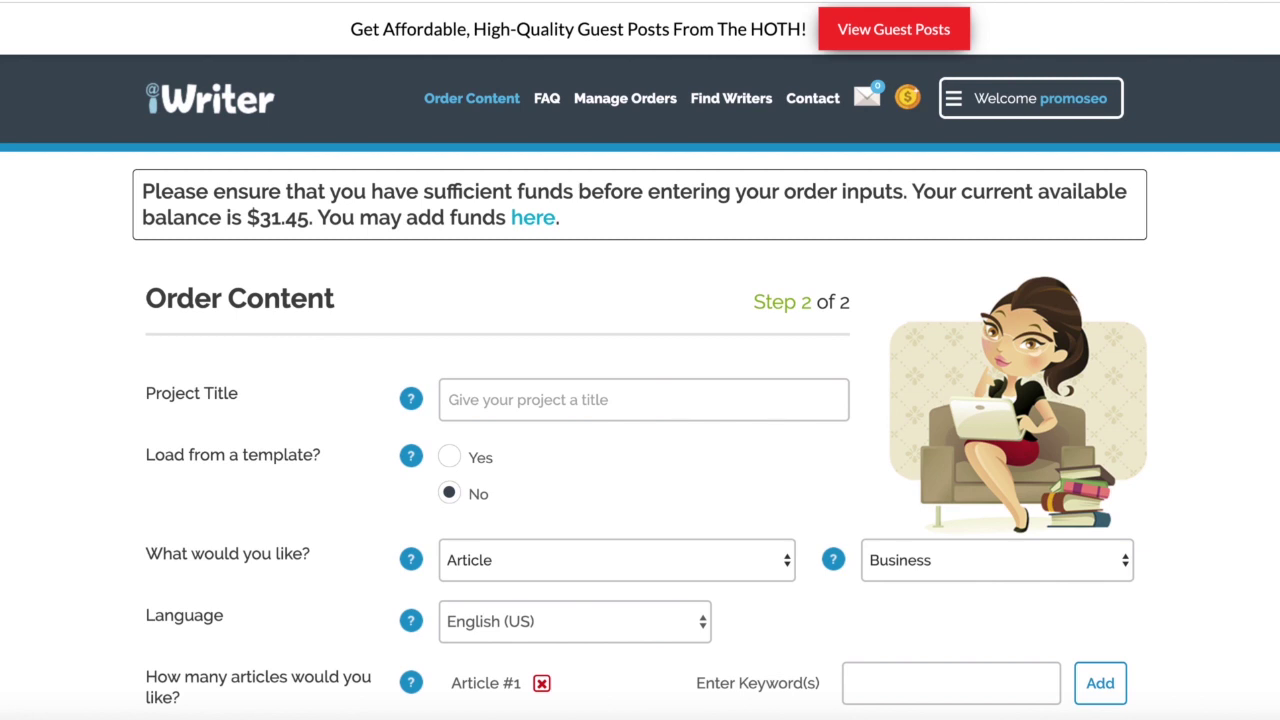
pyautogui.scroll(-1, 640, 360)
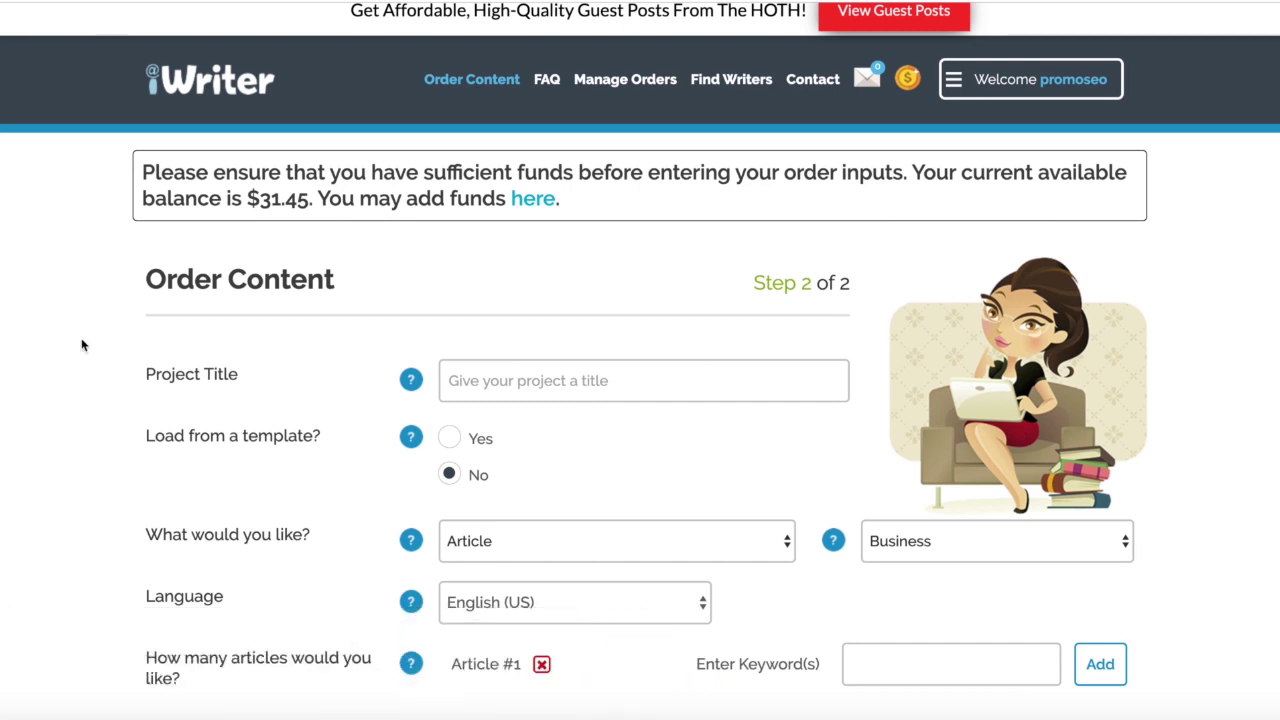
pyautogui.scroll(-3, 68, 346)
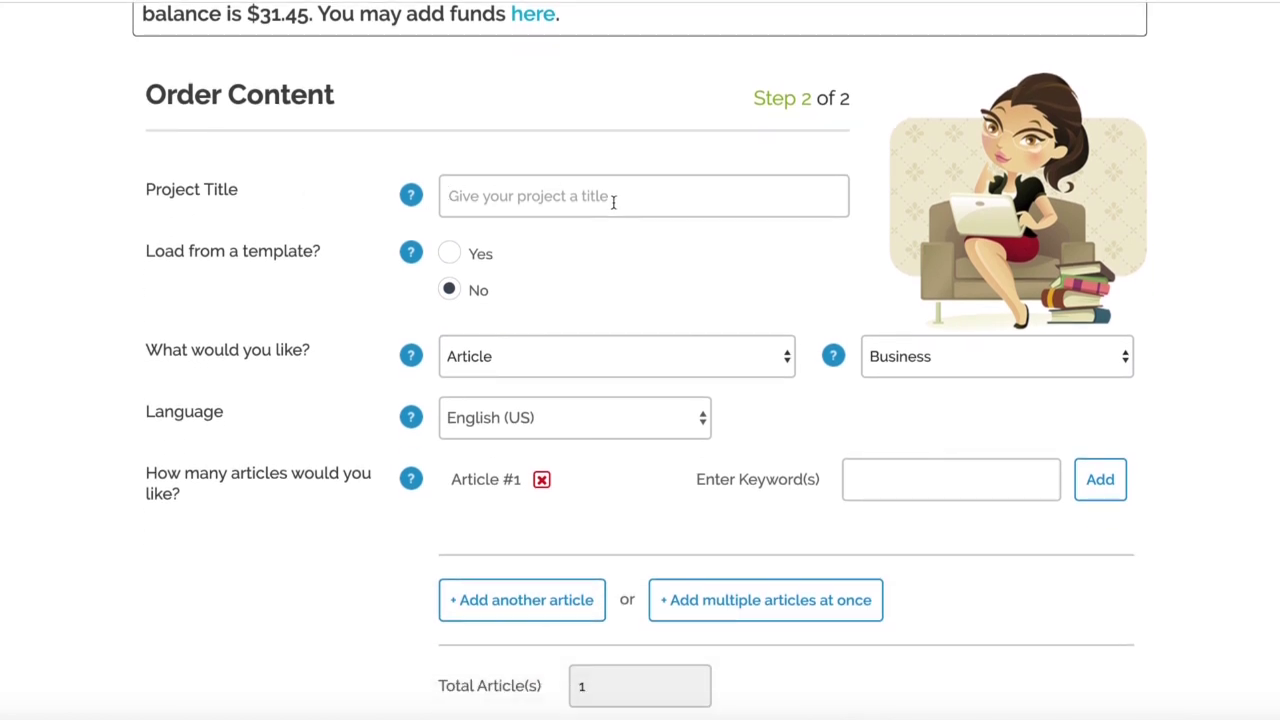
pyautogui.click(640, 197)
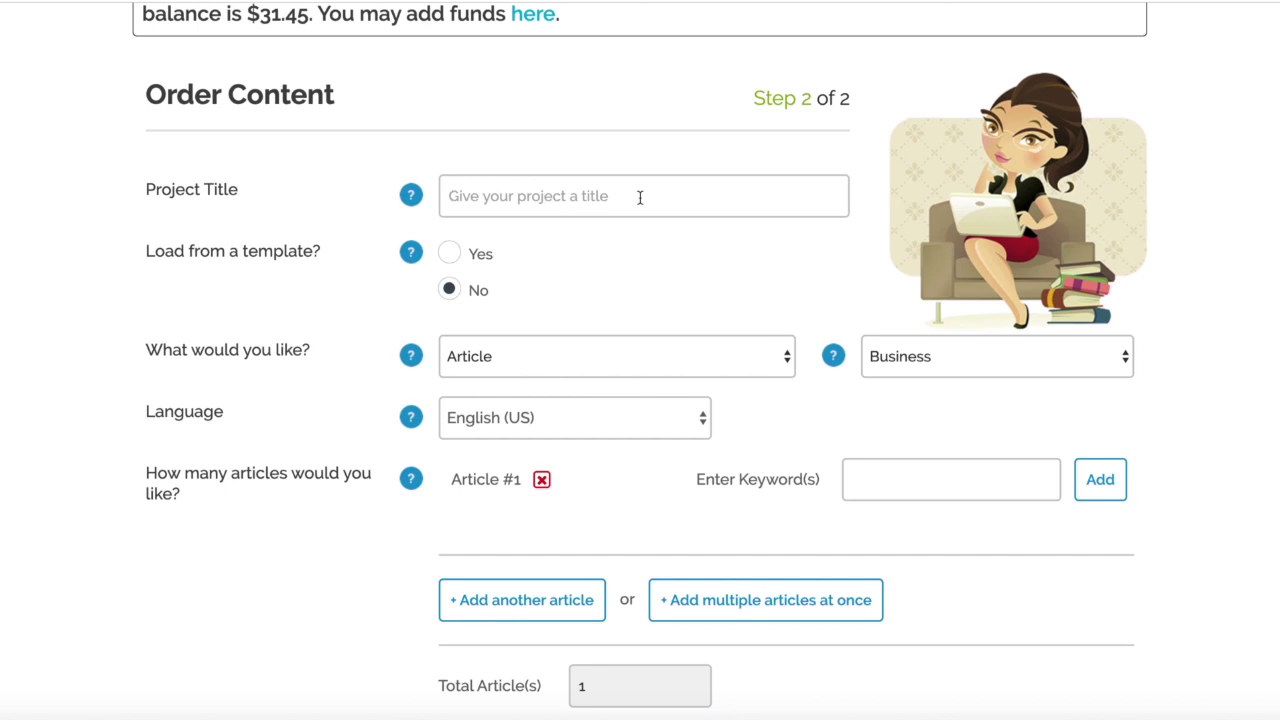
pyautogui.write('Top ')
pyautogui.write('10 Sport')
pyautogui.write('s XC')
pyautogui.press('BackSpace')
pyautogui.press('BackSpace')
pyautogui.write('Car')
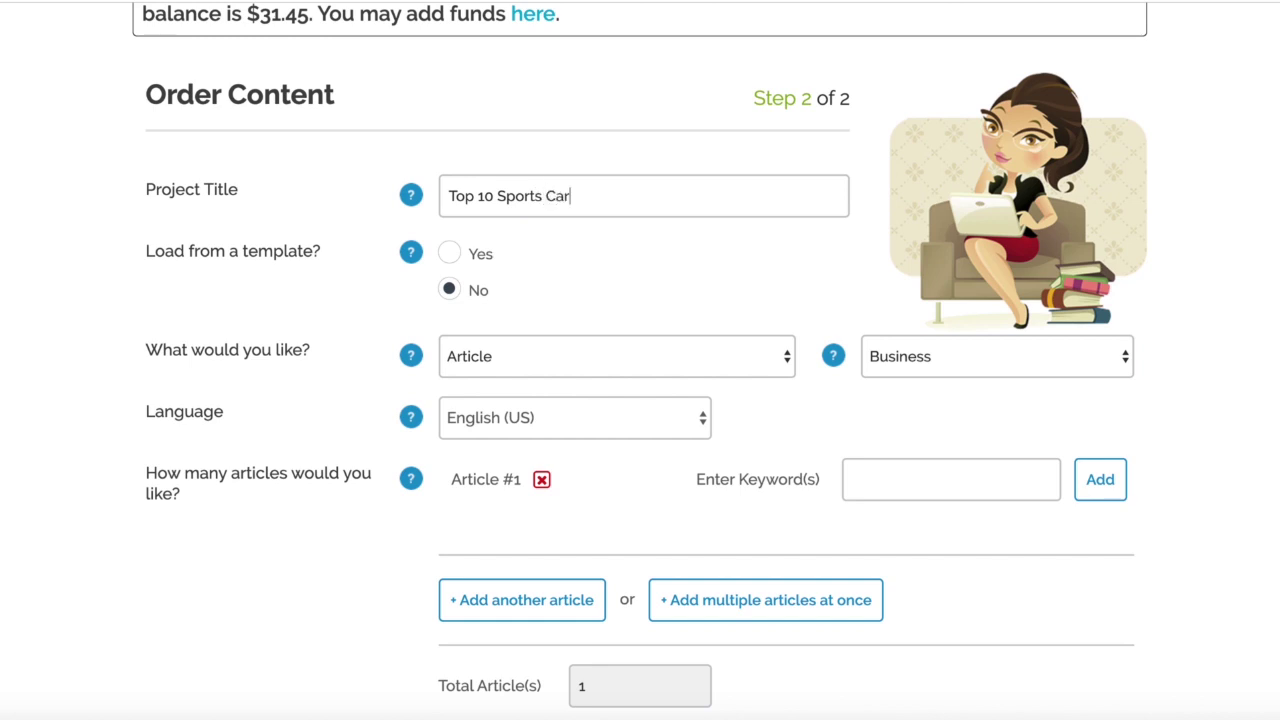
pyautogui.write(' Brands')
pyautogui.moveTo(674, 196); pyautogui.dragTo(266, 200)
pyautogui.click(2, 270)
# Choose Article as the content type and Automotive as its category.
pyautogui.scroll(-1, 18, 268)
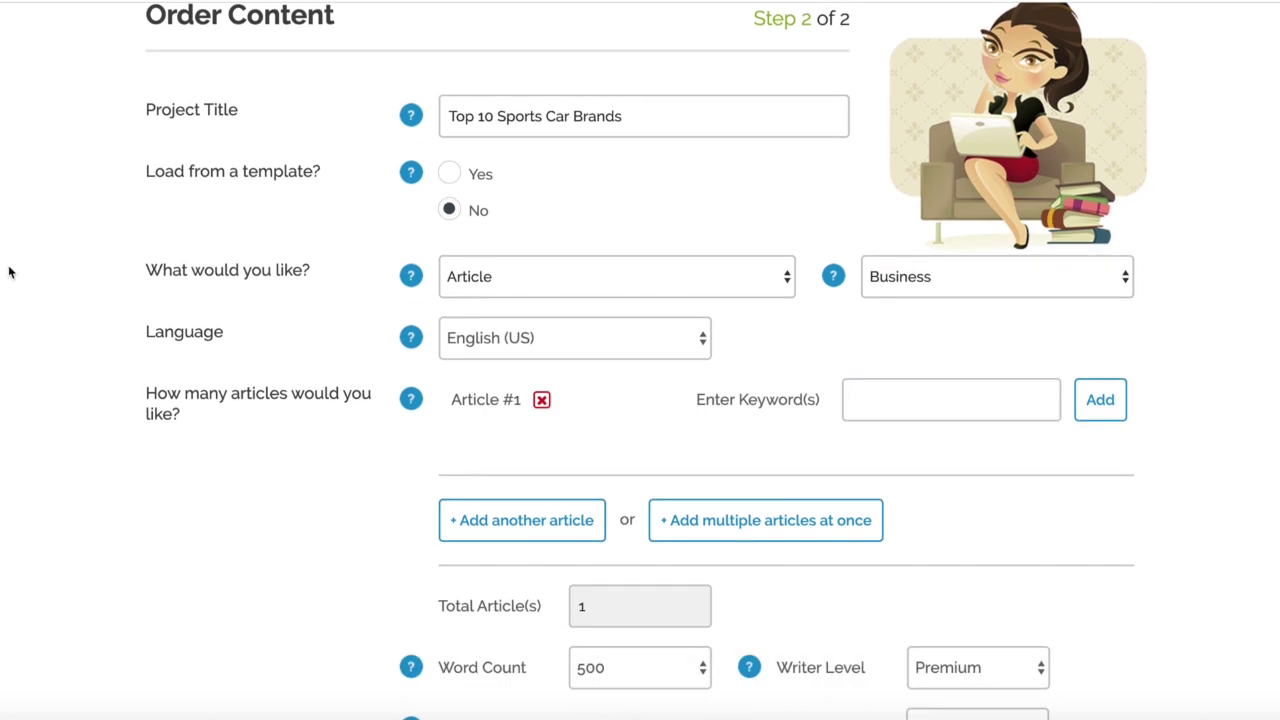
pyautogui.scroll(-1, 18, 268)
pyautogui.click(545, 245)
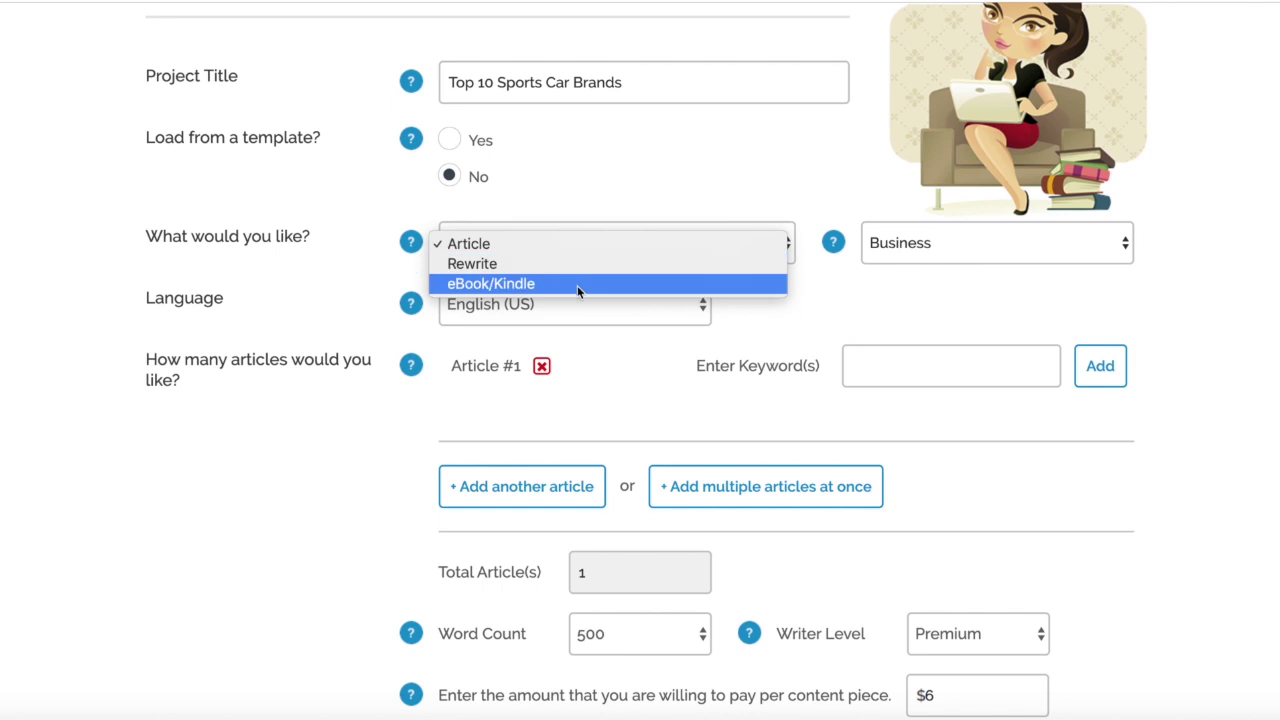
pyautogui.click(575, 245)
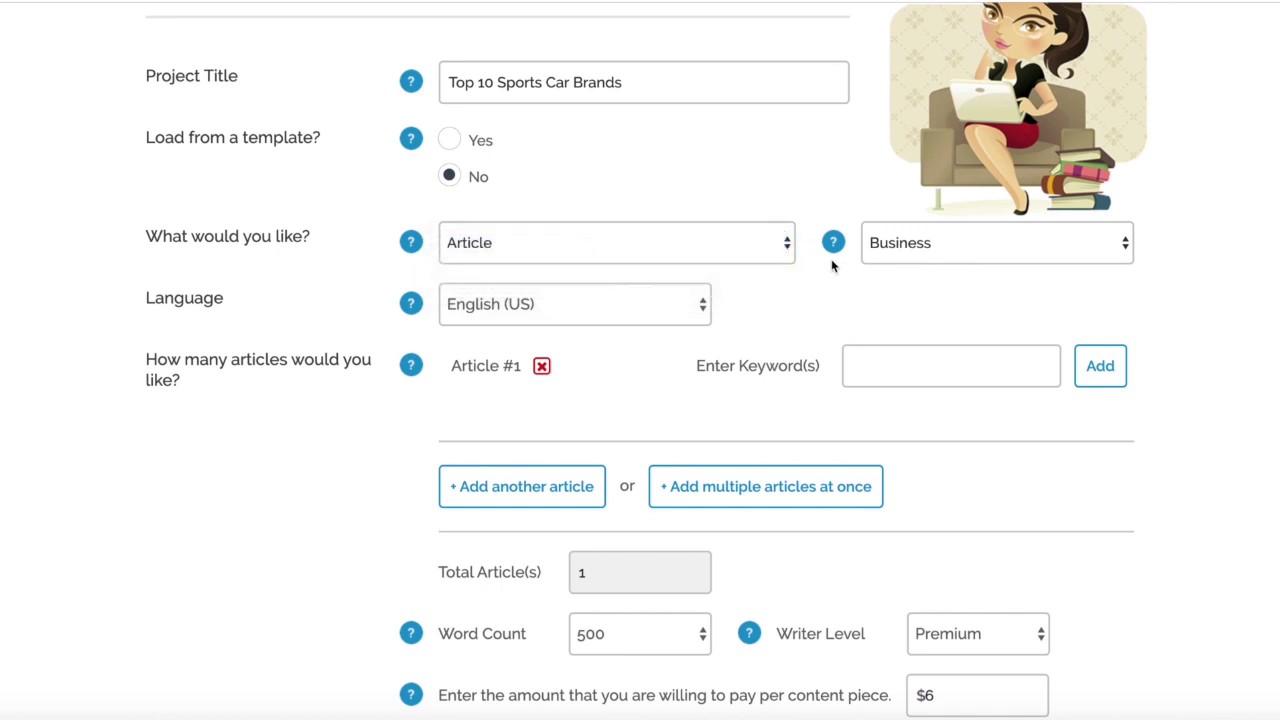
pyautogui.click(984, 243)
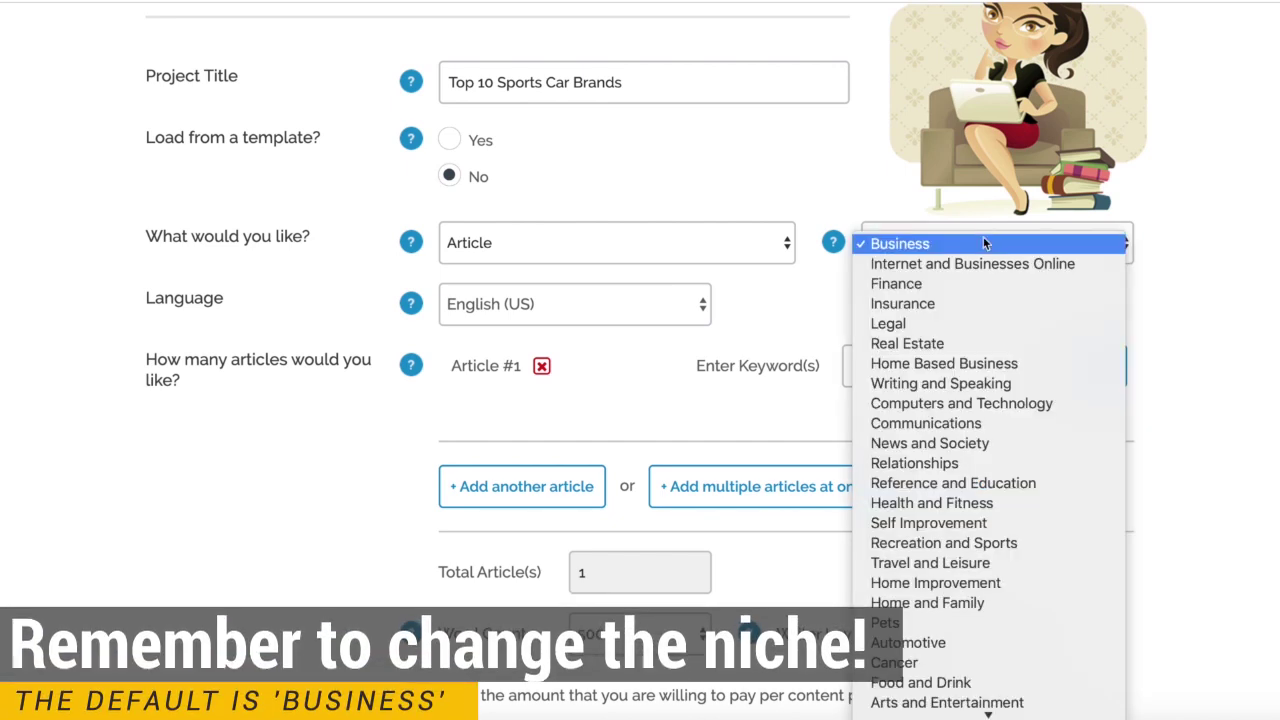
pyautogui.scroll(-5, 1026, 452)
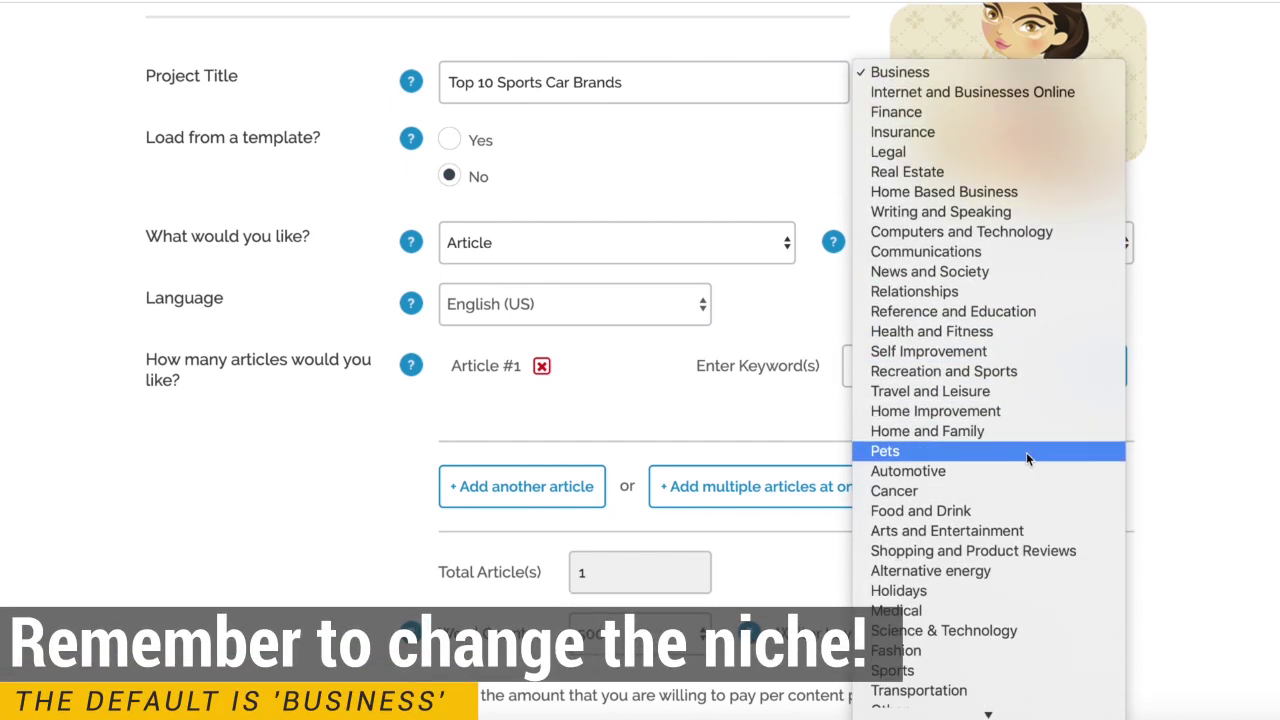
pyautogui.click(1028, 470)
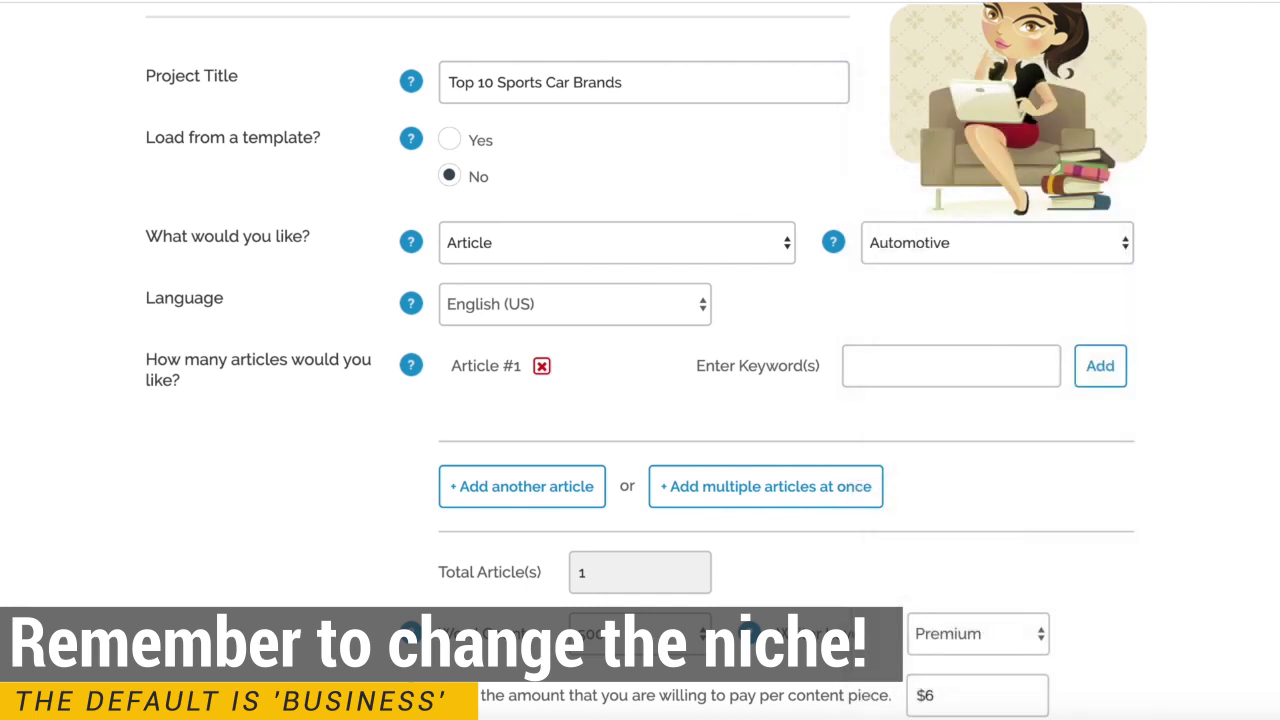
# Set the article's language to English (UK).
pyautogui.scroll(-1, 15, 230)
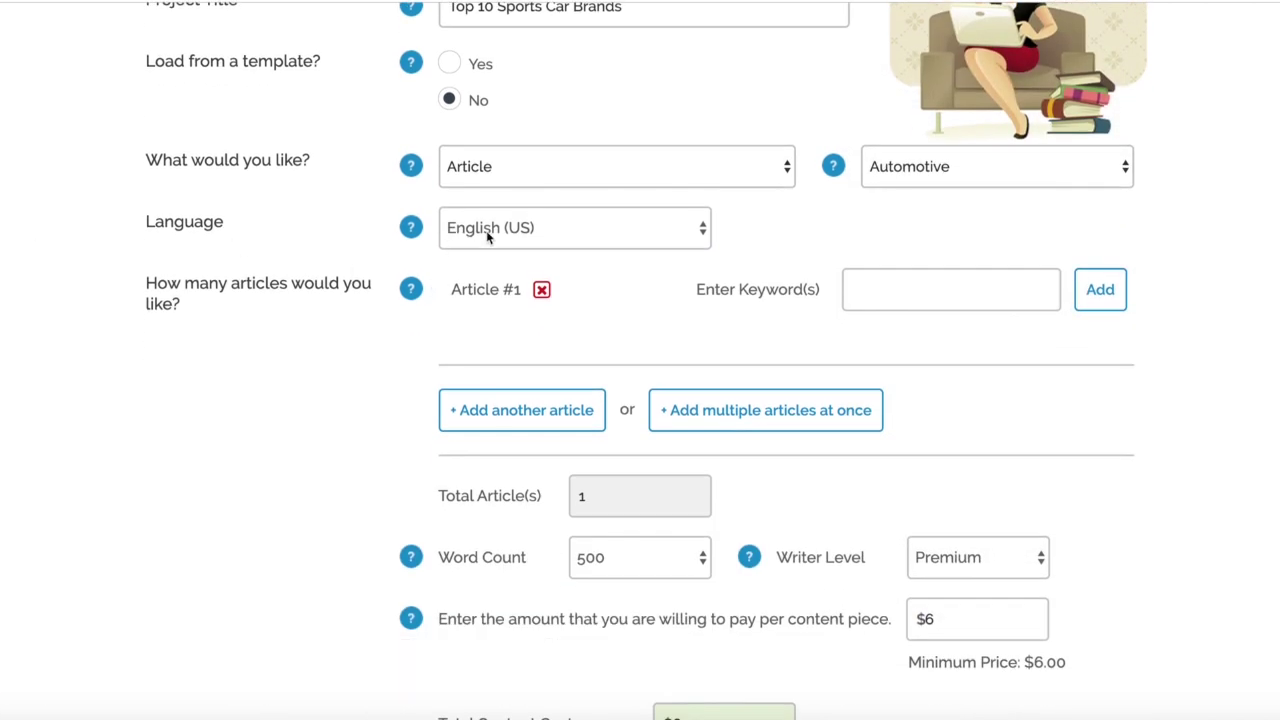
pyautogui.click(586, 233)
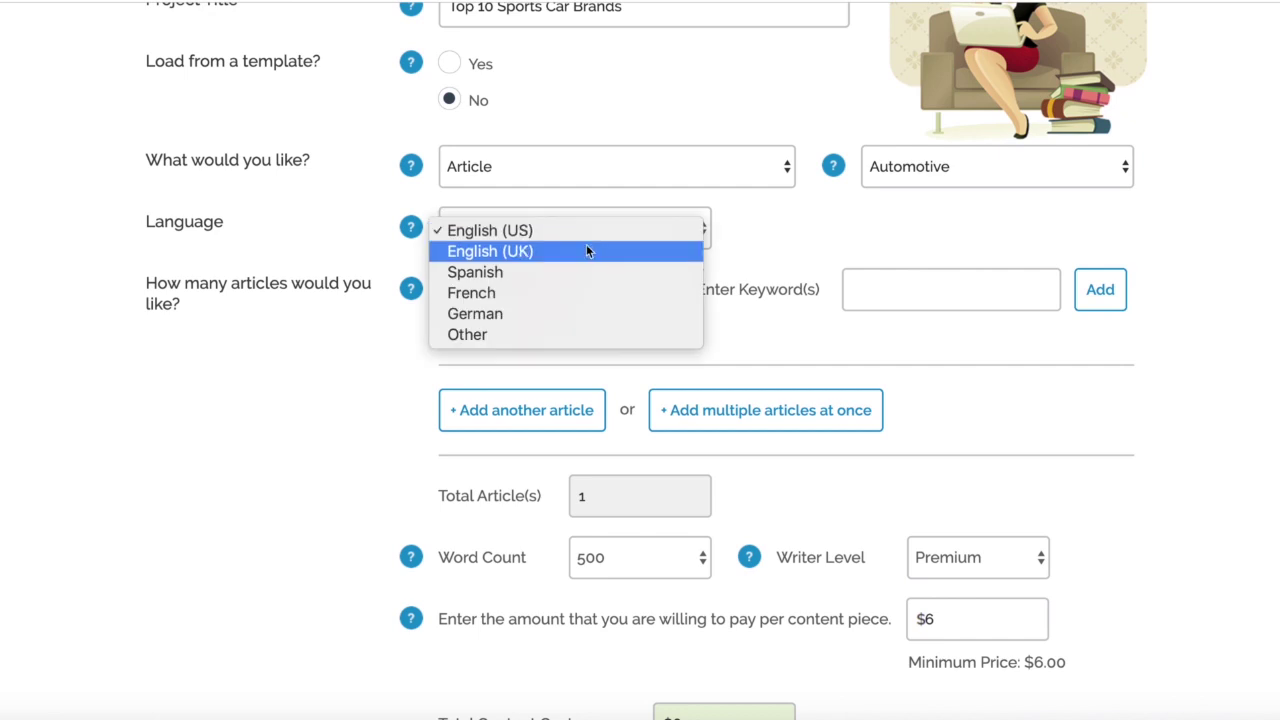
pyautogui.click(586, 251)
# Add the keywords Audi, BMW, Ferrari and Lamborghini to Article #1.
pyautogui.scroll(-1, 30, 222)
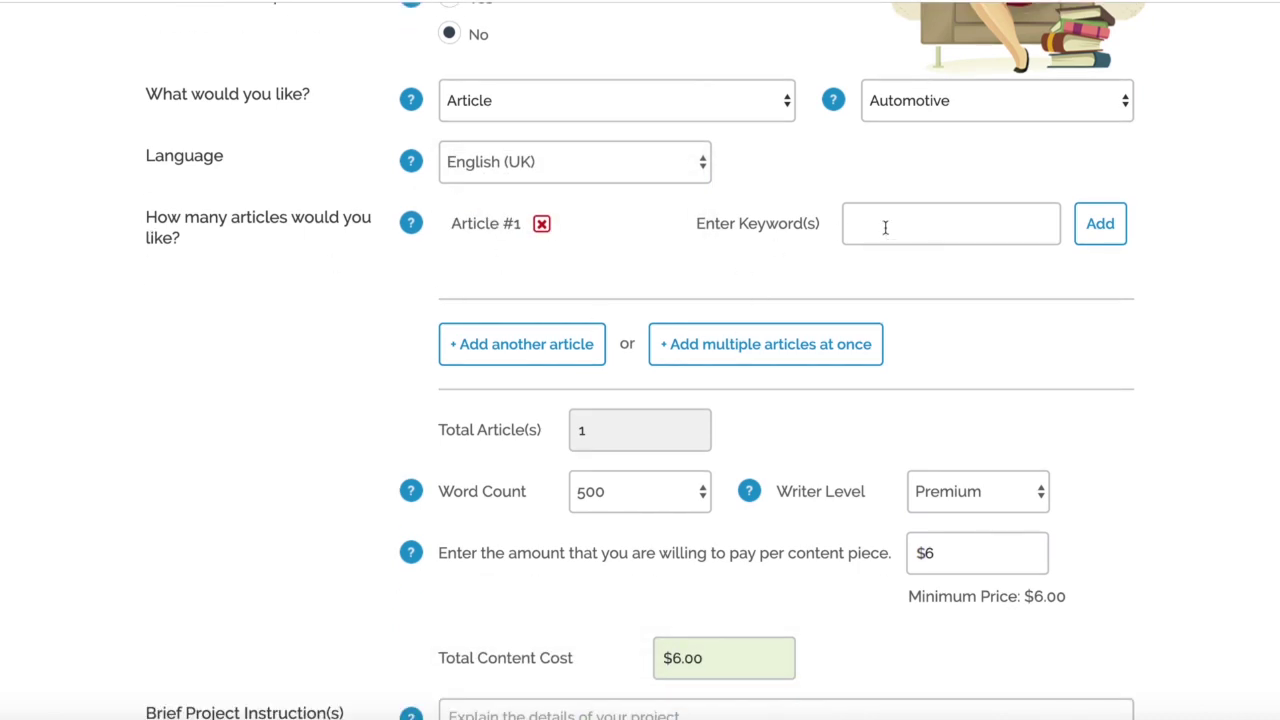
pyautogui.click(949, 220)
pyautogui.scroll(3, 848, 175)
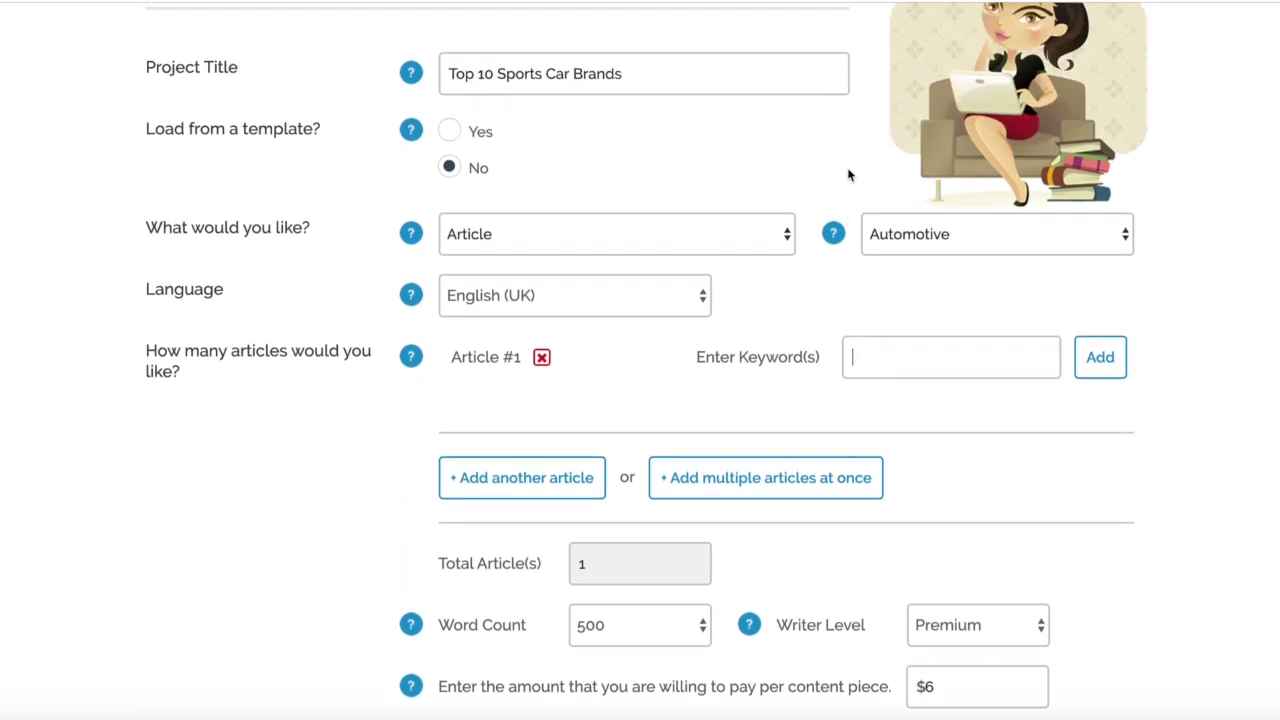
pyautogui.scroll(-2, 825, 212)
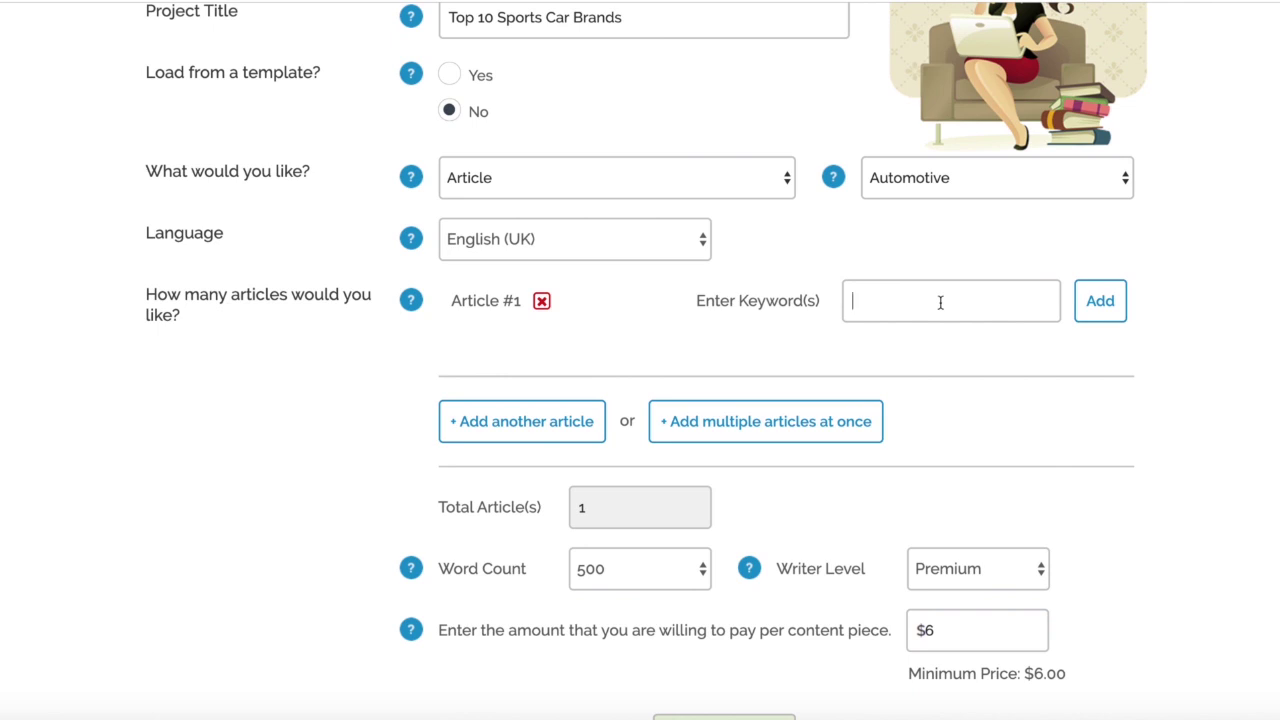
pyautogui.write('Audi')
pyautogui.click(1100, 301)
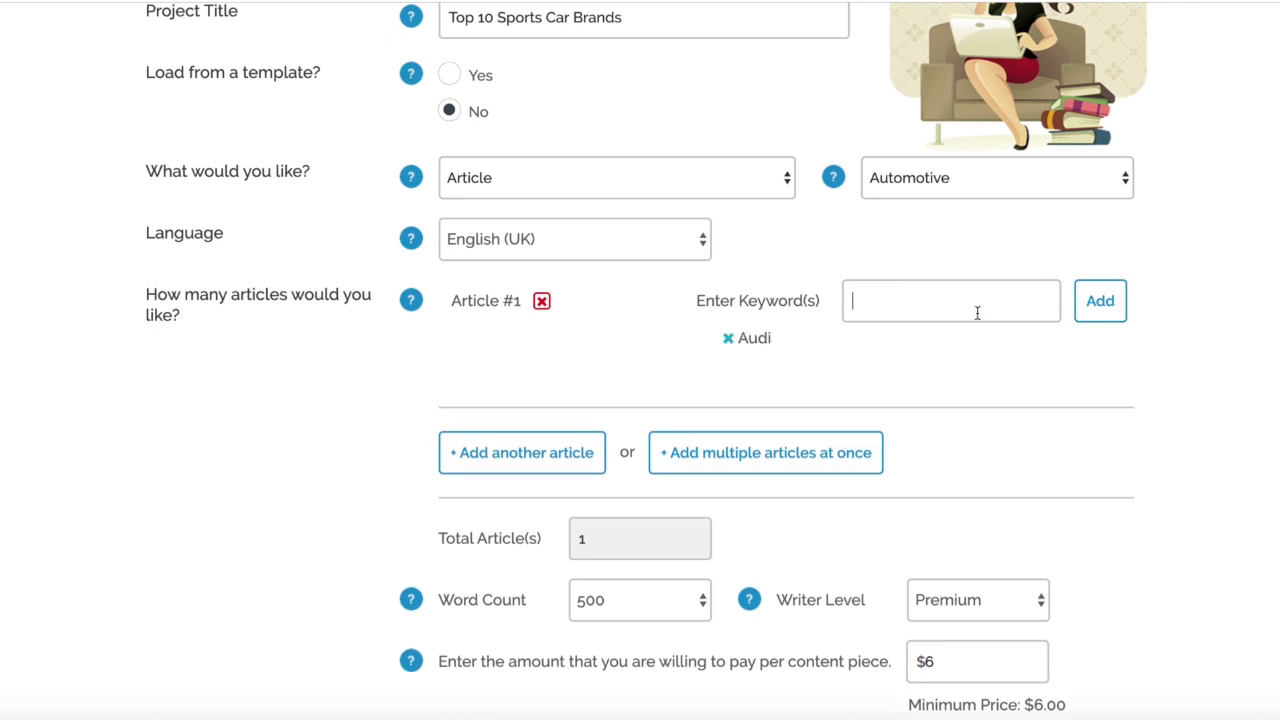
pyautogui.write('BMW')
pyautogui.click(1102, 306)
pyautogui.write('Ferrari')
pyautogui.press('BackSpace')
pyautogui.press('BackSpace')
pyautogui.write('ri')
pyautogui.click(1084, 305)
pyautogui.write('Lamborghini')
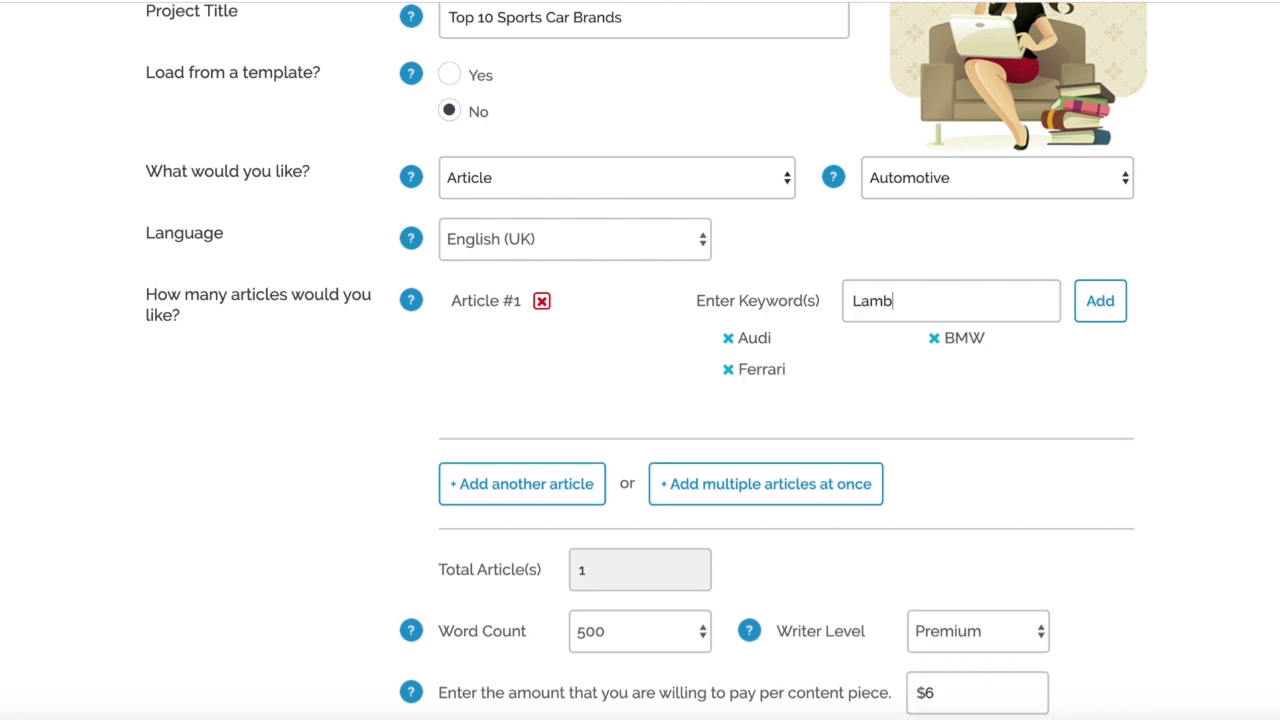
pyautogui.click(1103, 316)
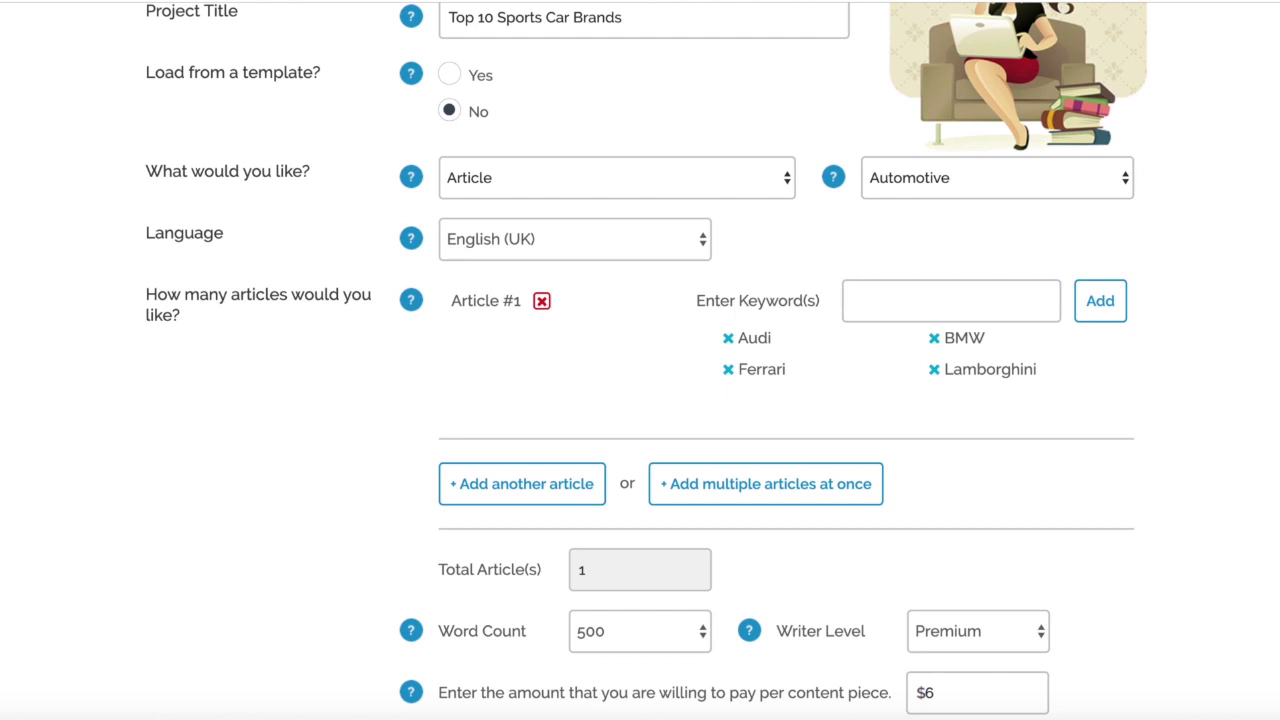
# Select a word count of 500 and the Premium writer level for the article.
pyautogui.scroll(-2, 449, 289)
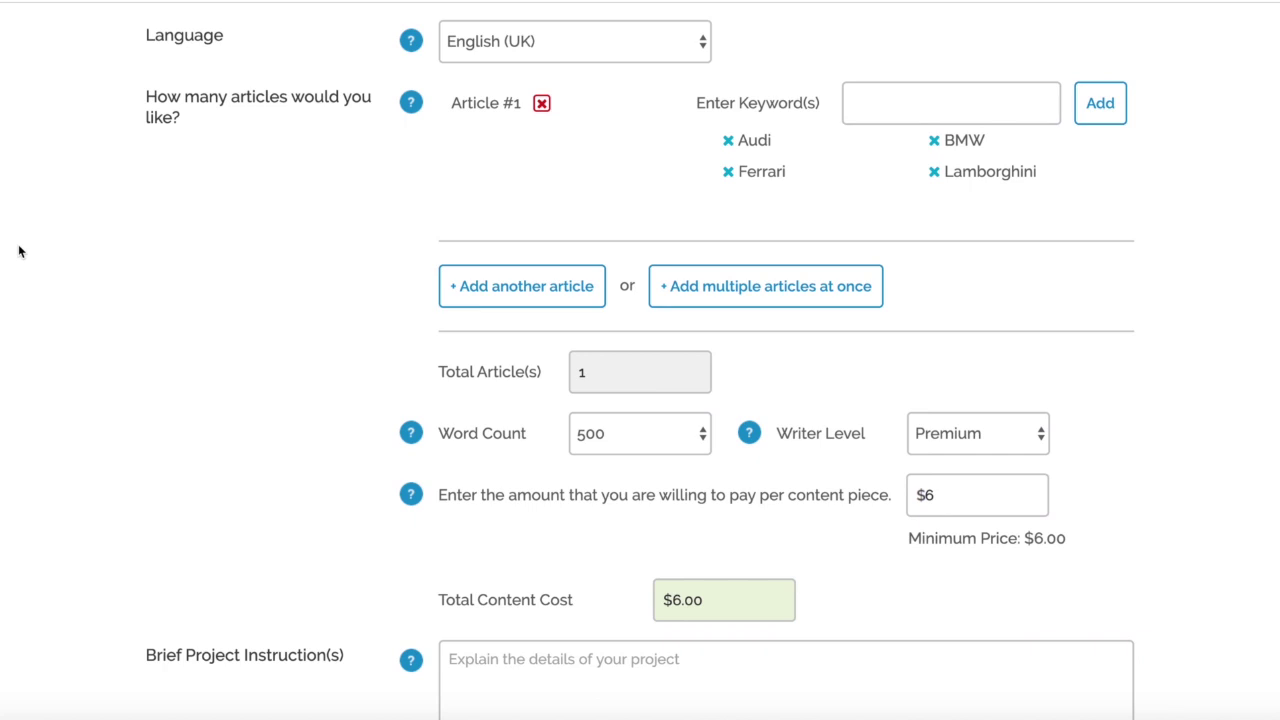
pyautogui.scroll(-3, 18, 251)
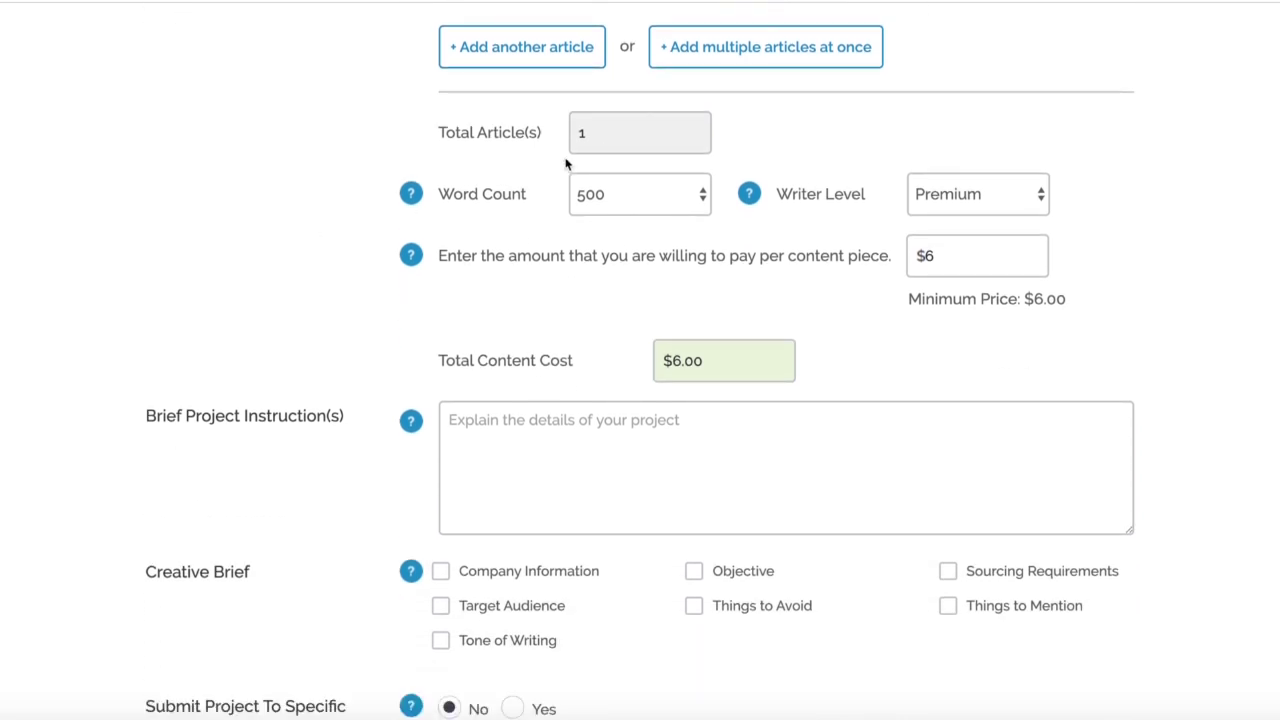
pyautogui.click(651, 209)
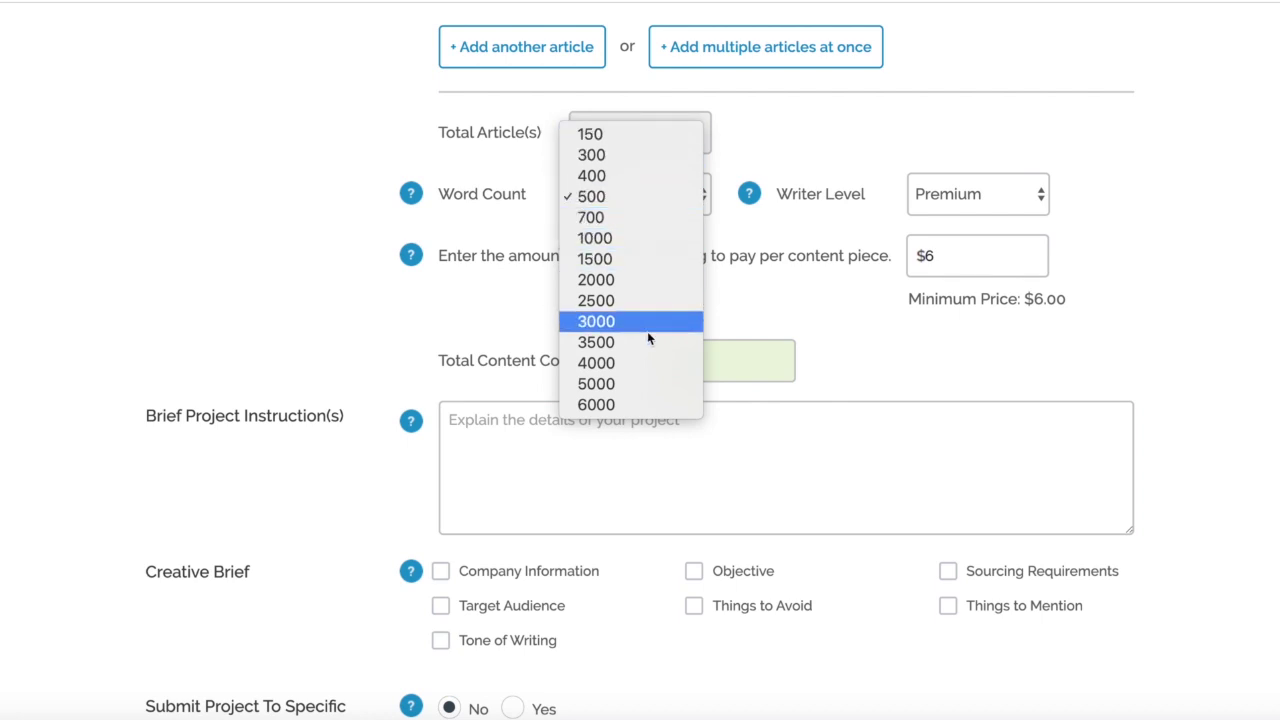
pyautogui.click(649, 197)
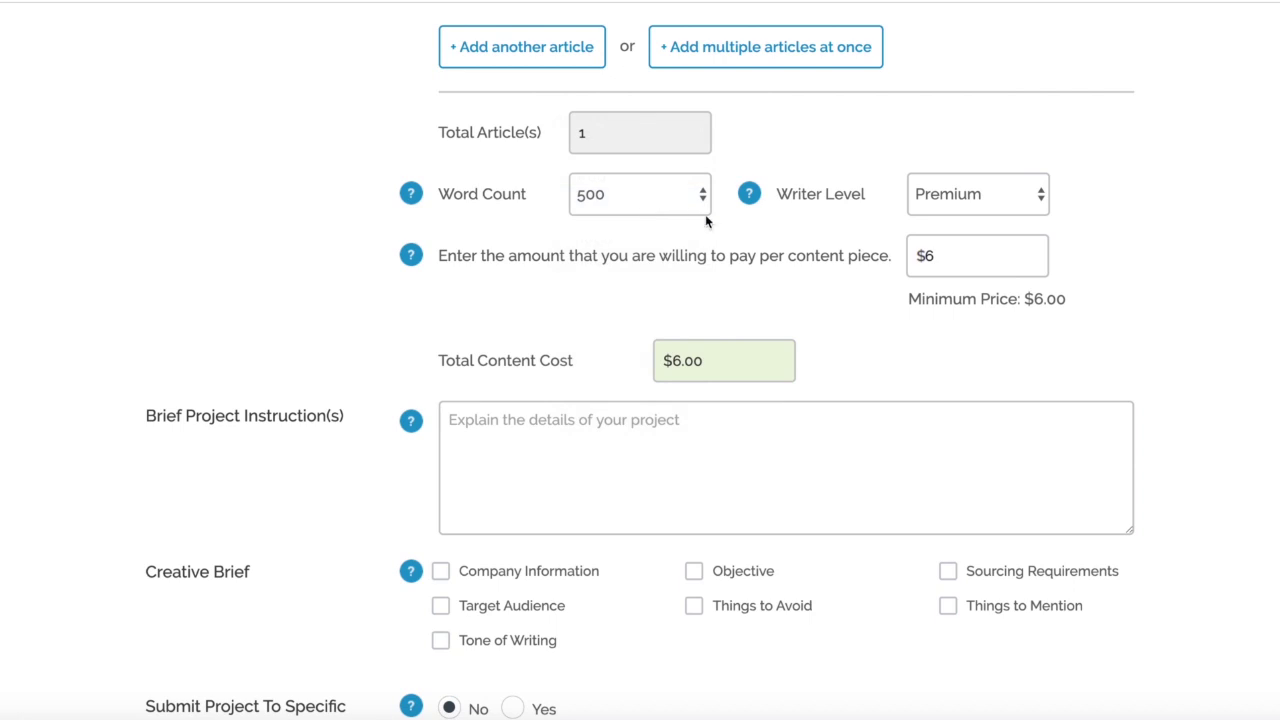
pyautogui.click(985, 200)
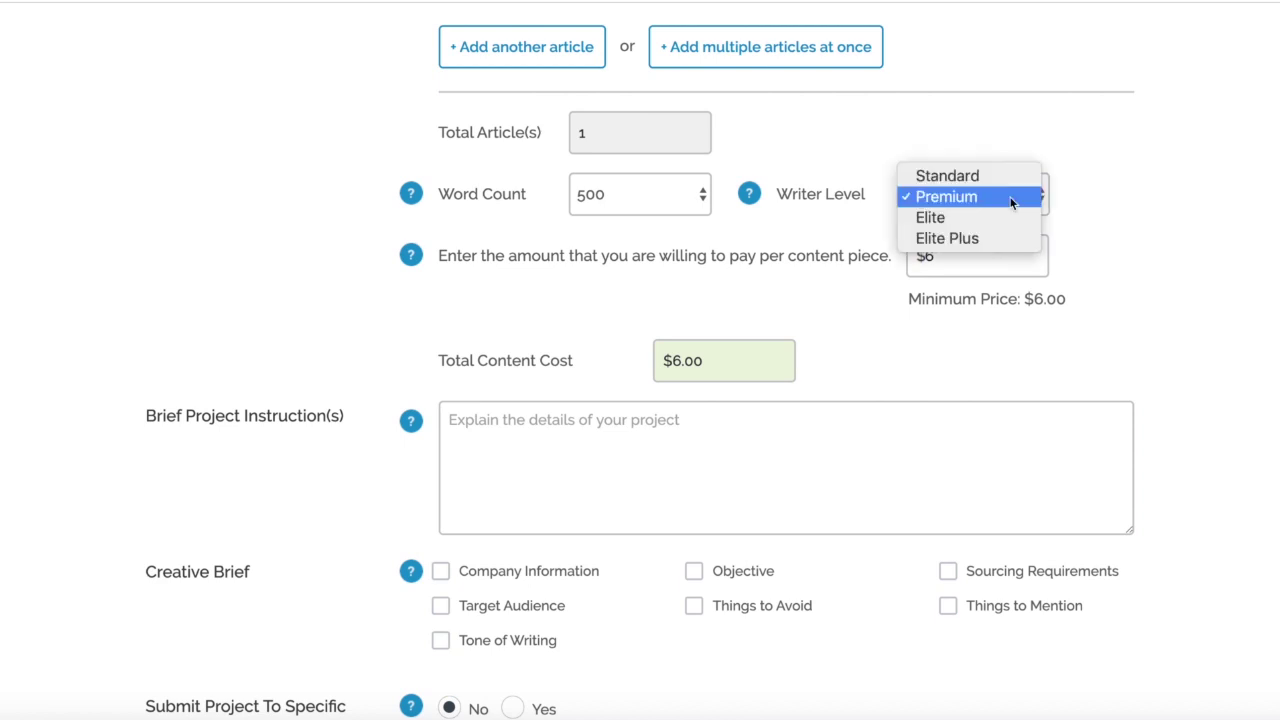
pyautogui.click(1011, 203)
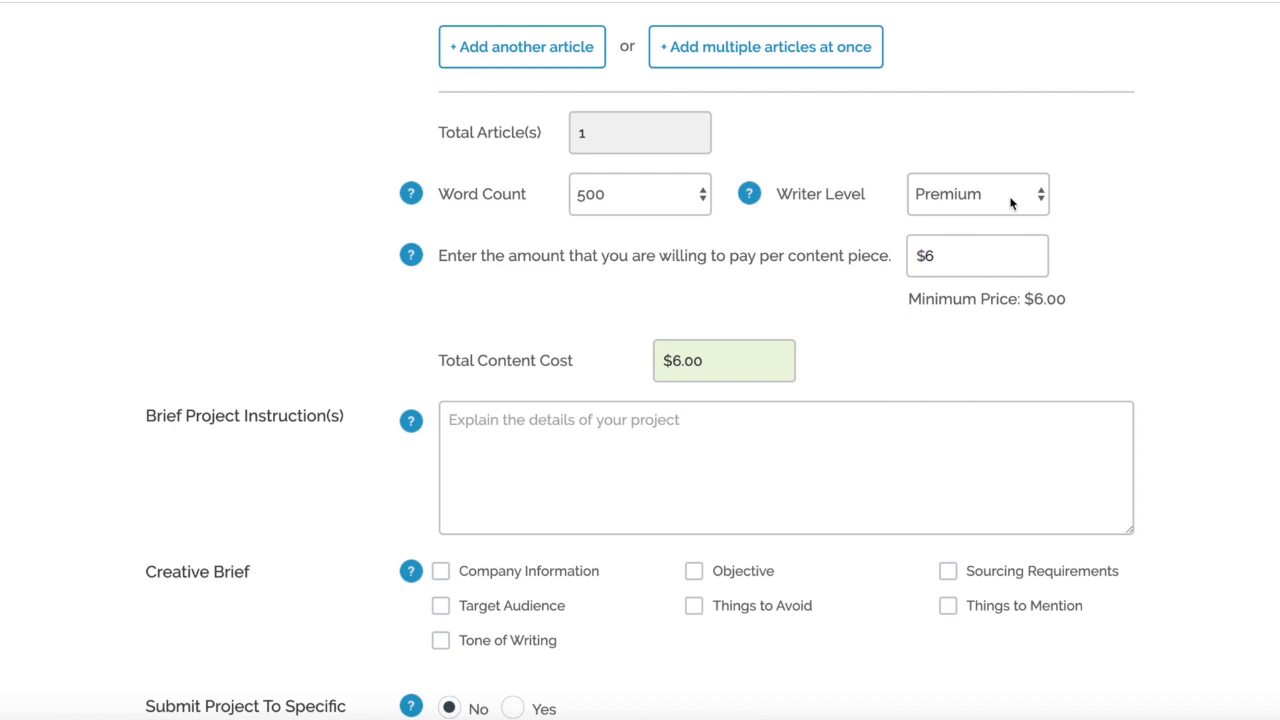
# Try the Standard, Elite and Elite Plus writer levels to compare their prices, and return the level to Premium.
pyautogui.click(1011, 203)
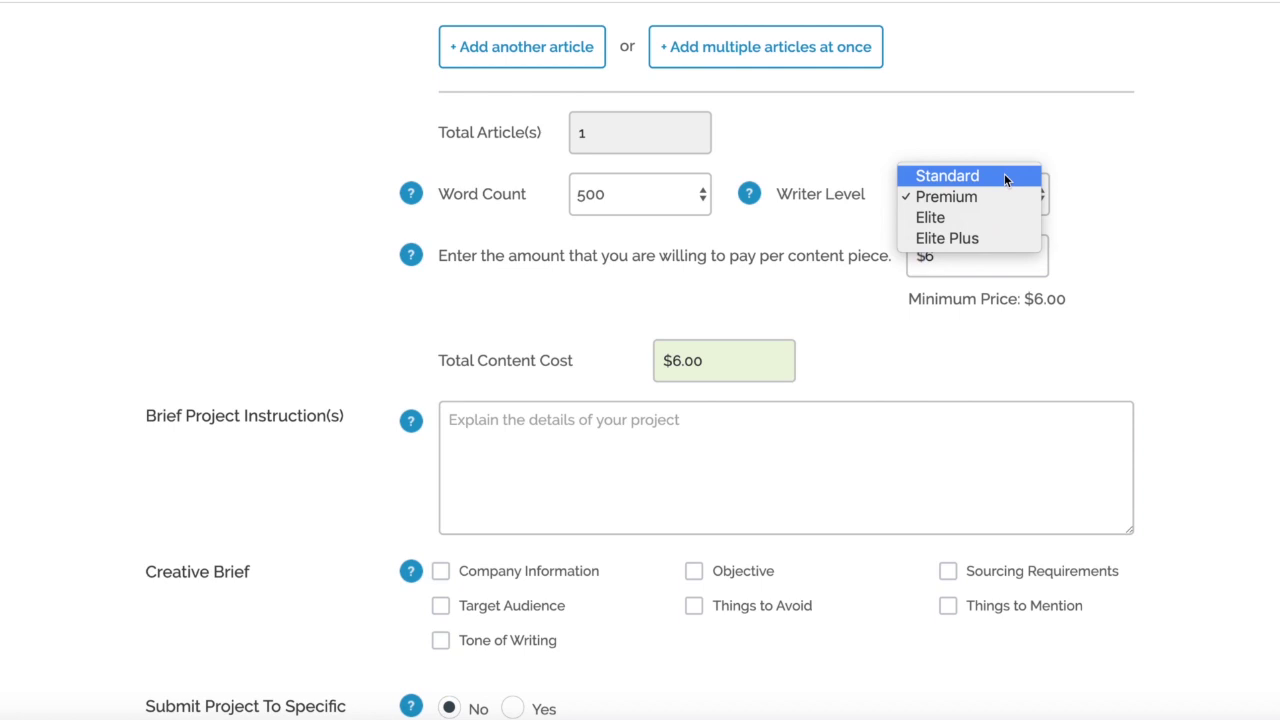
pyautogui.click(1004, 176)
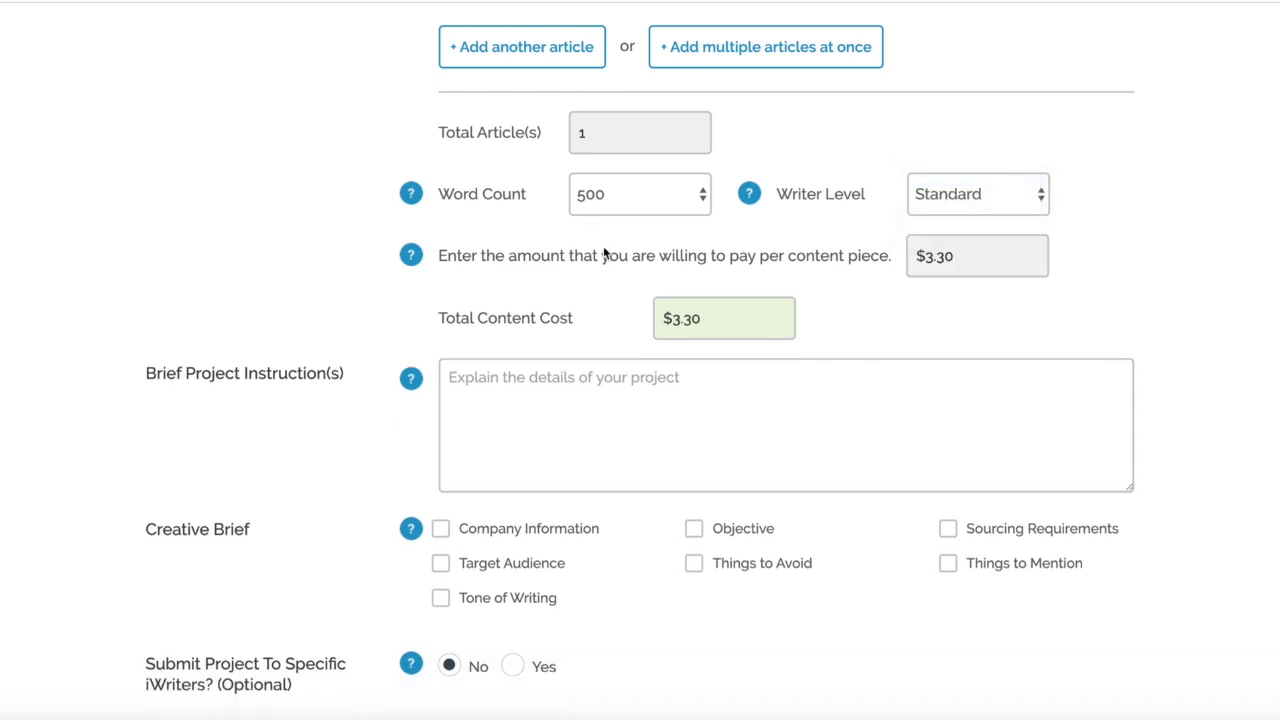
pyautogui.click(986, 194)
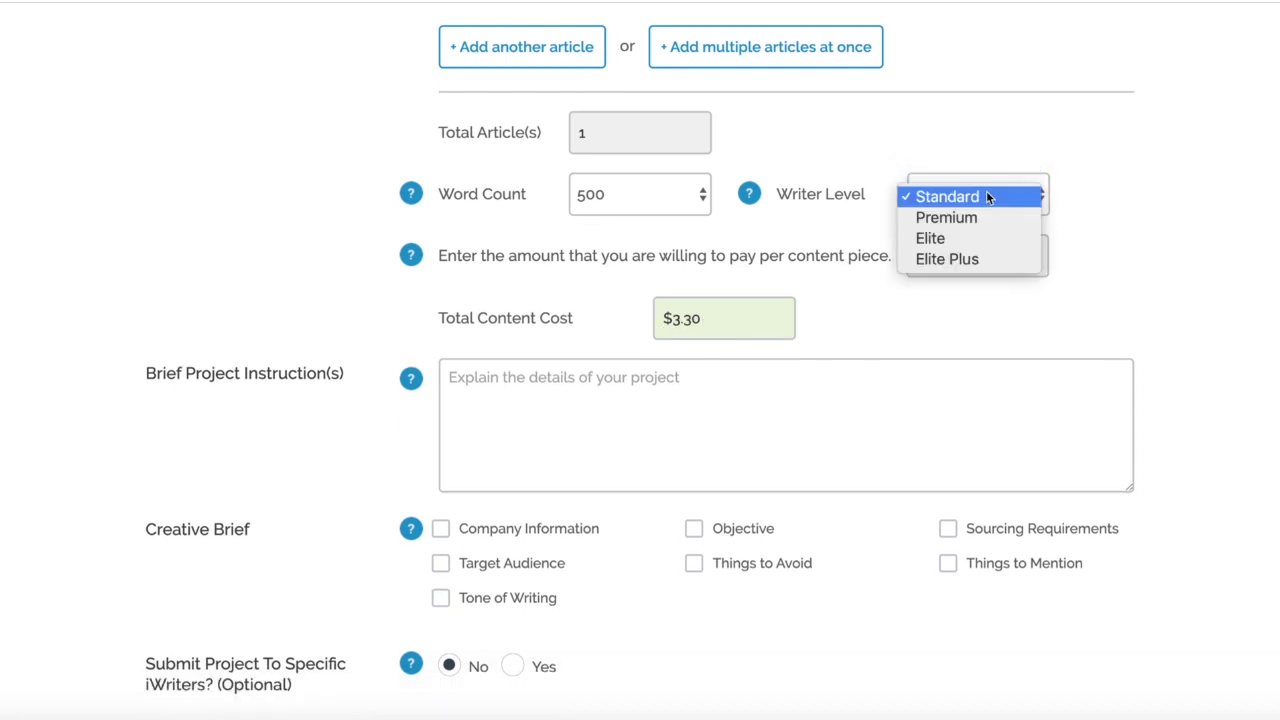
pyautogui.click(989, 213)
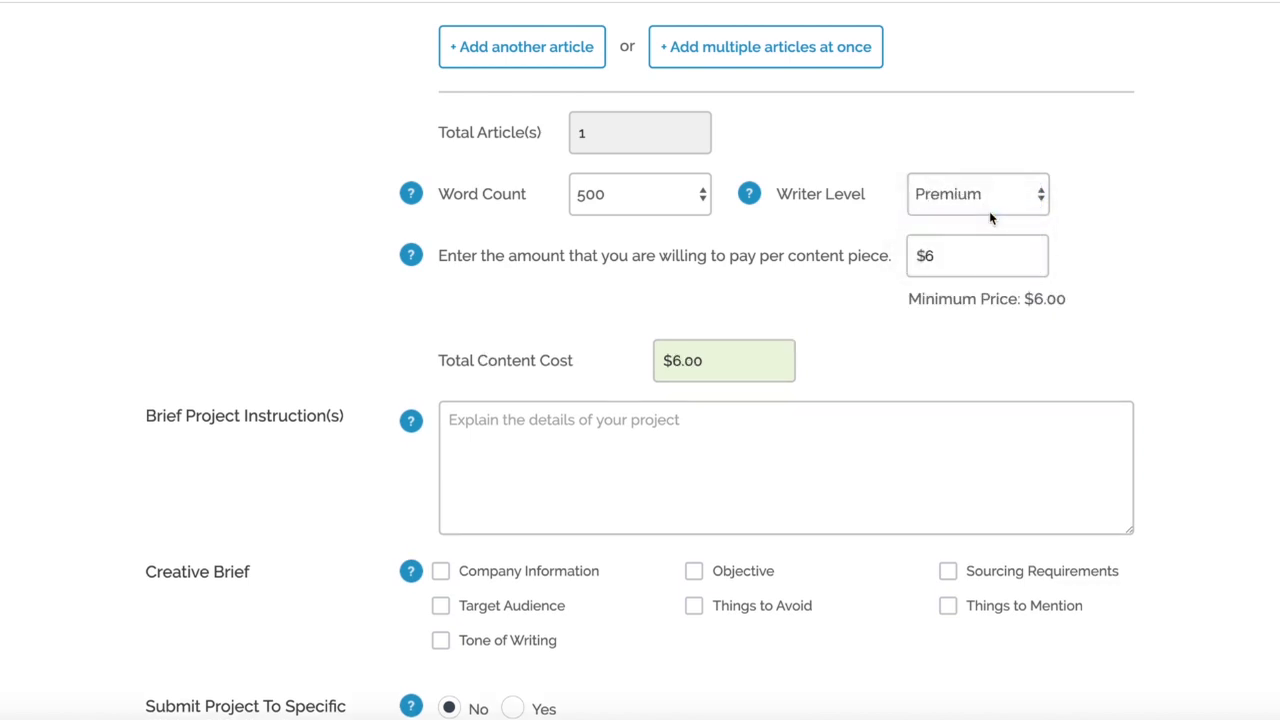
pyautogui.click(986, 201)
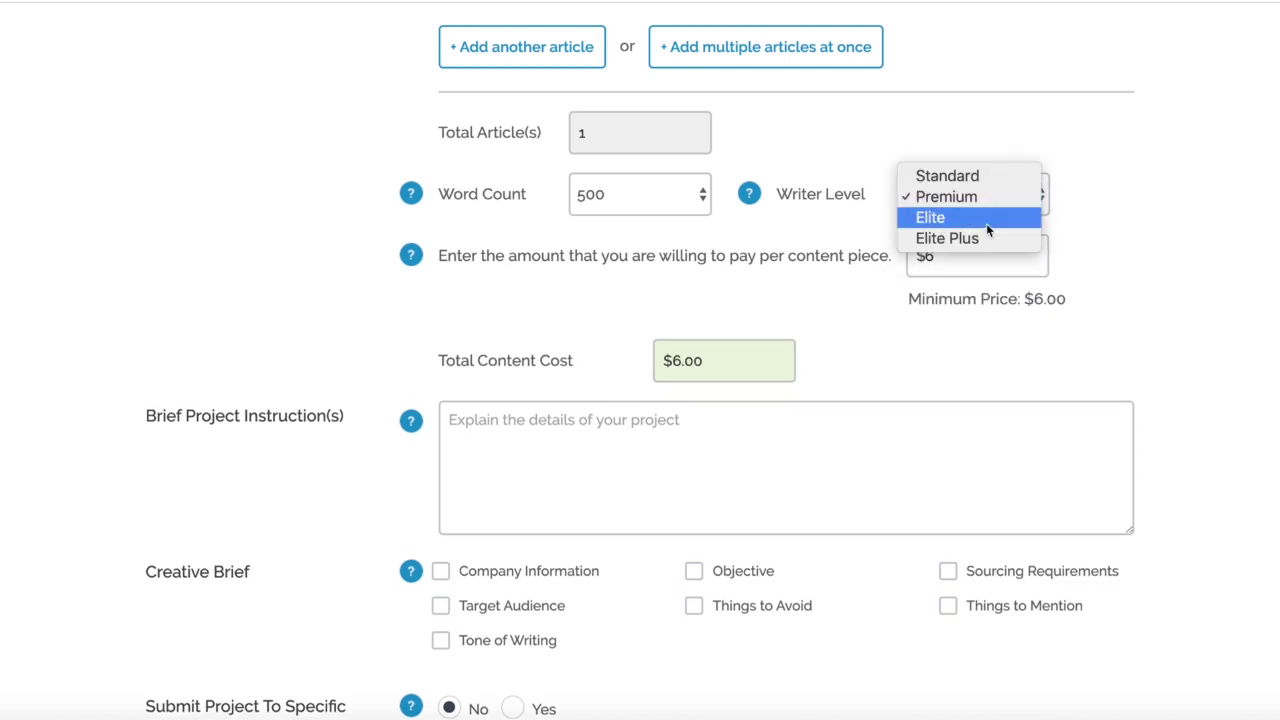
pyautogui.click(986, 218)
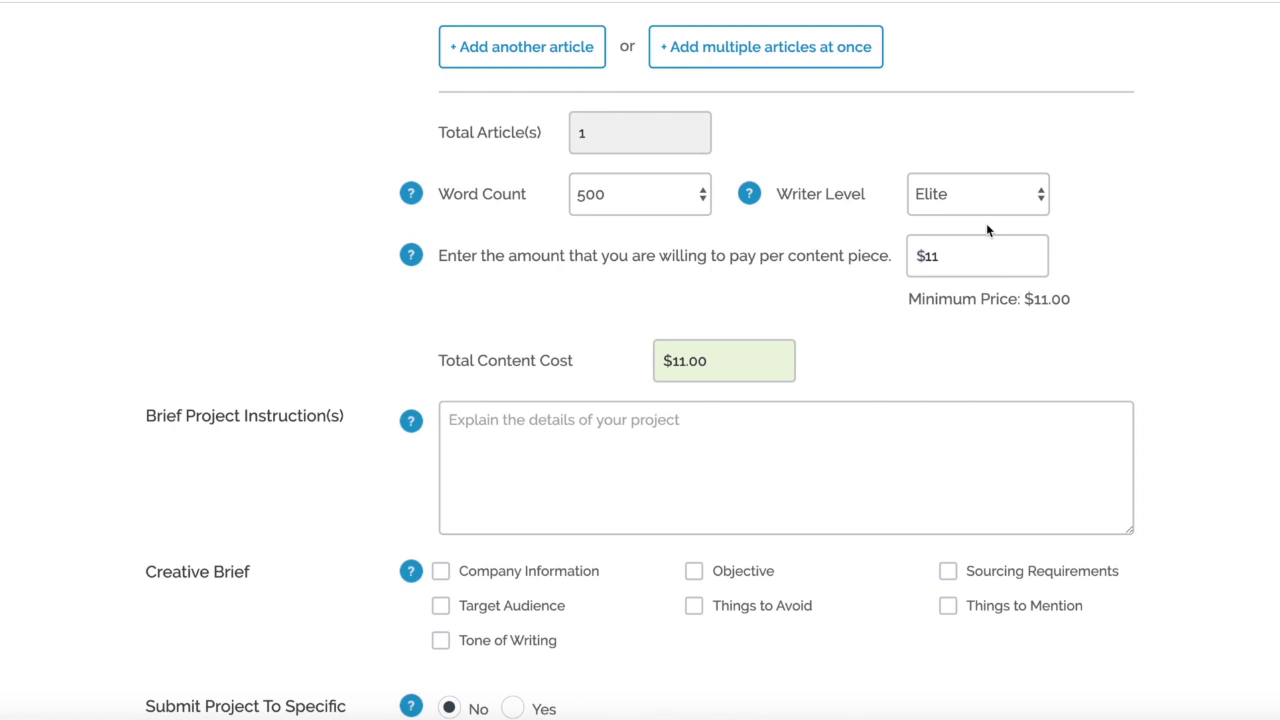
pyautogui.click(989, 205)
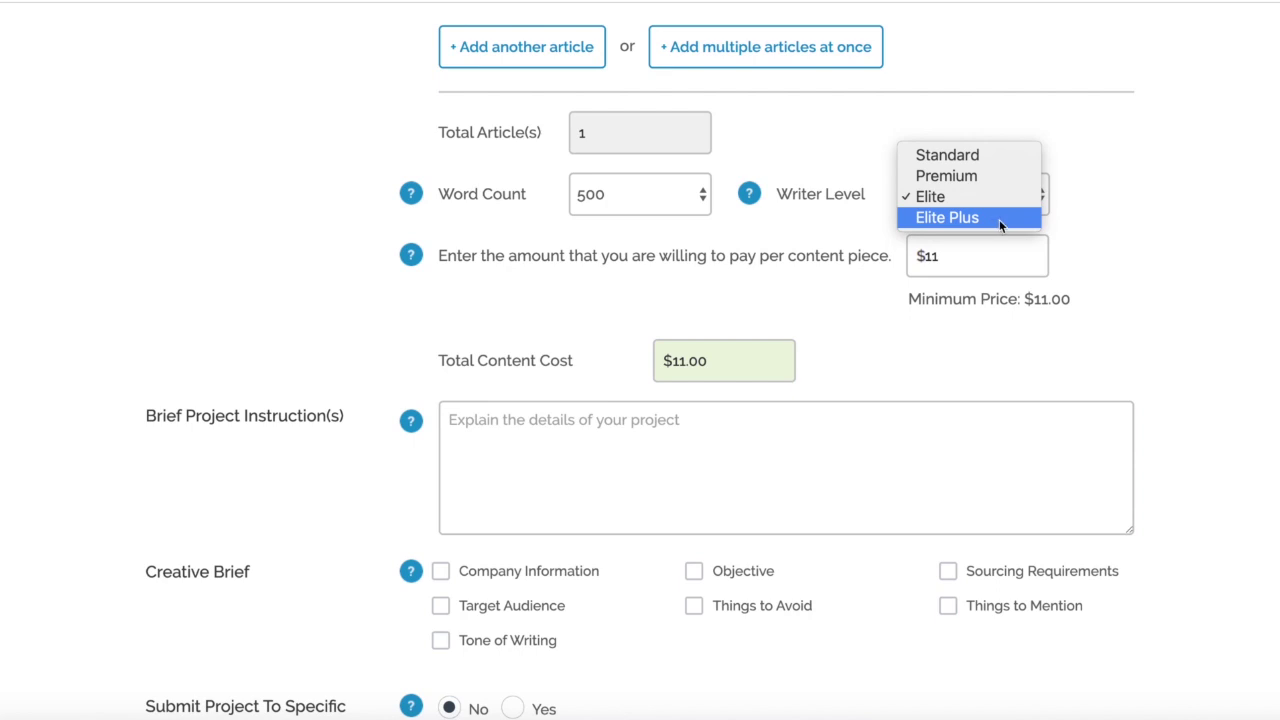
pyautogui.click(999, 219)
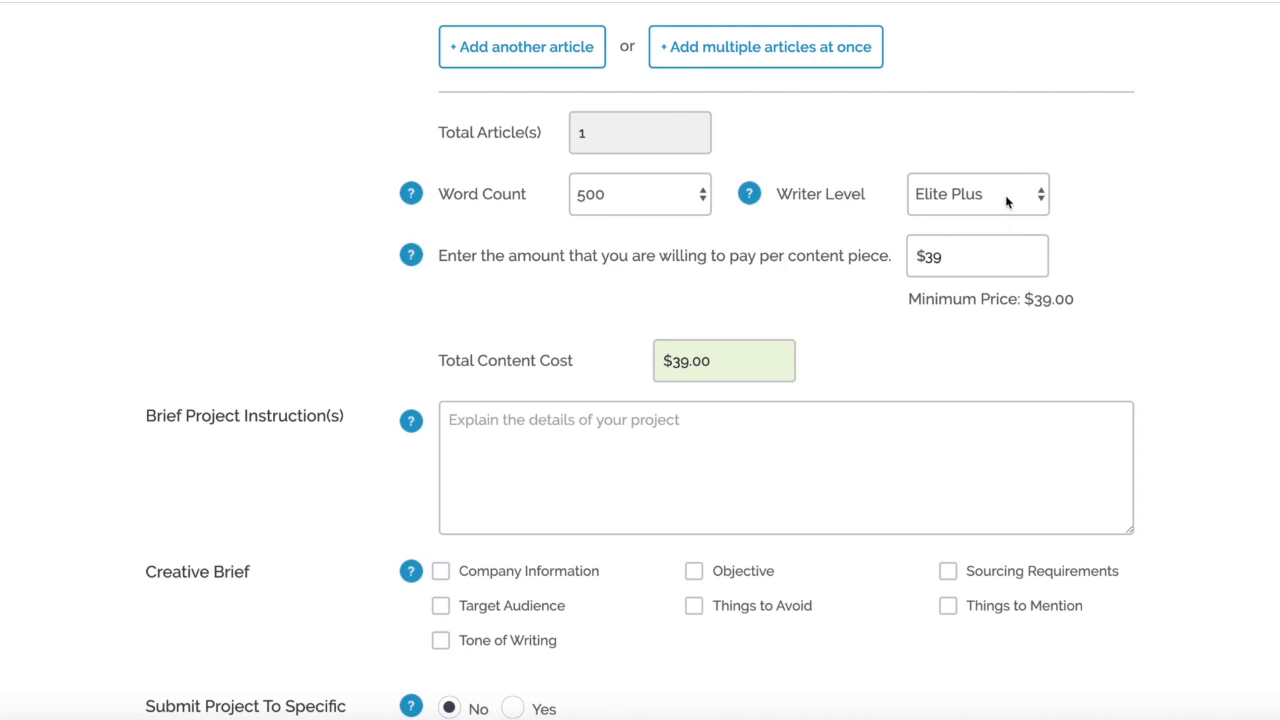
pyautogui.click(1005, 202)
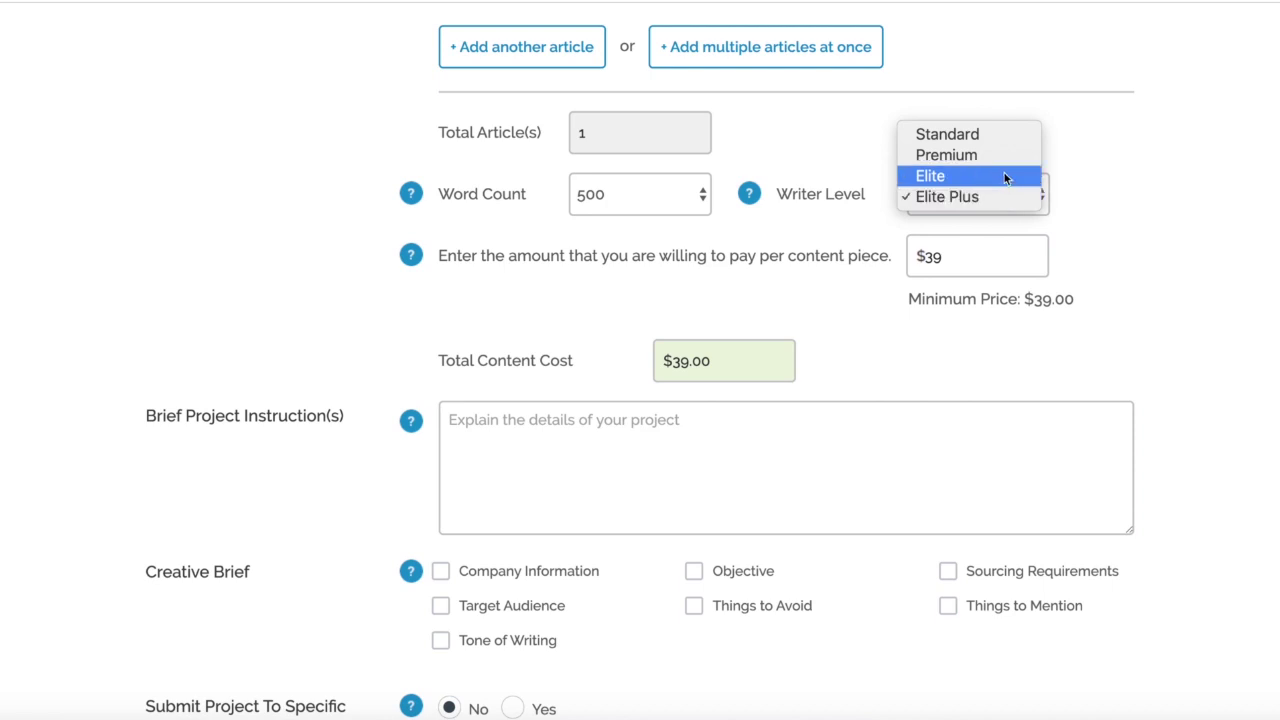
pyautogui.click(1001, 158)
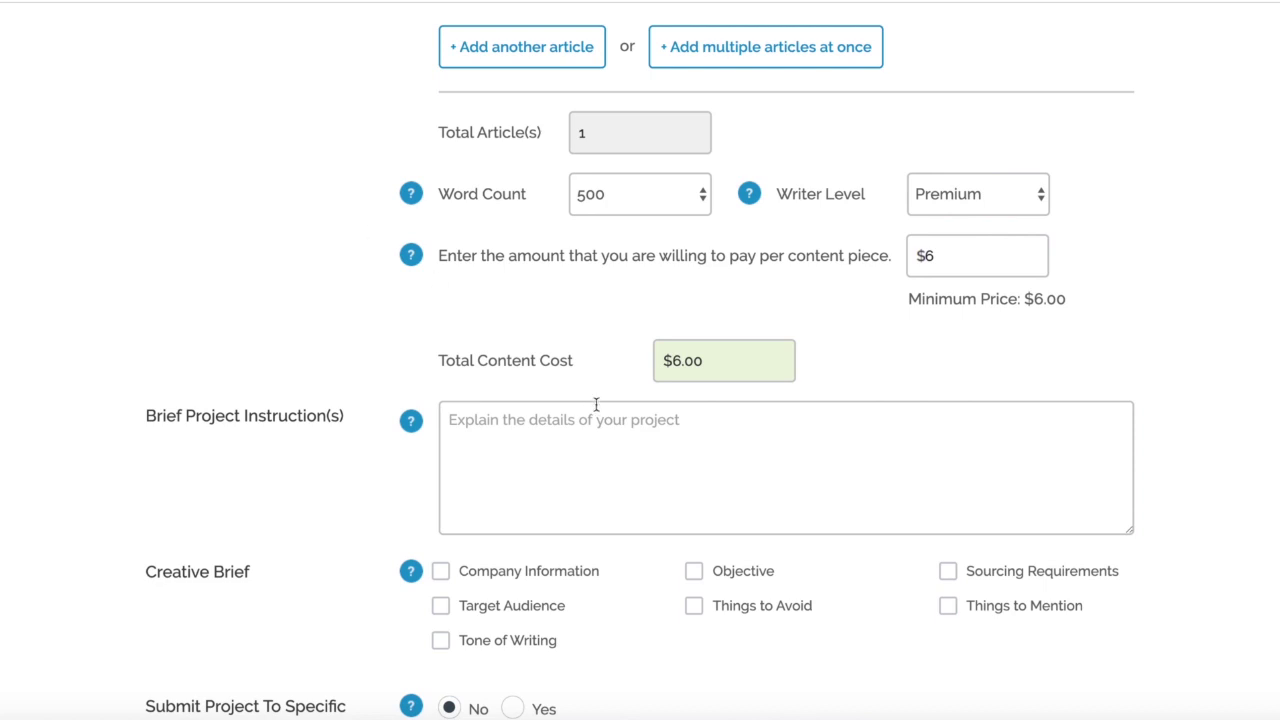
# Enter the project instructions "Please comprehensive create a list of all the top 10 sports car brands, including various models and details about them.".
pyautogui.scroll(-3, 69, 301)
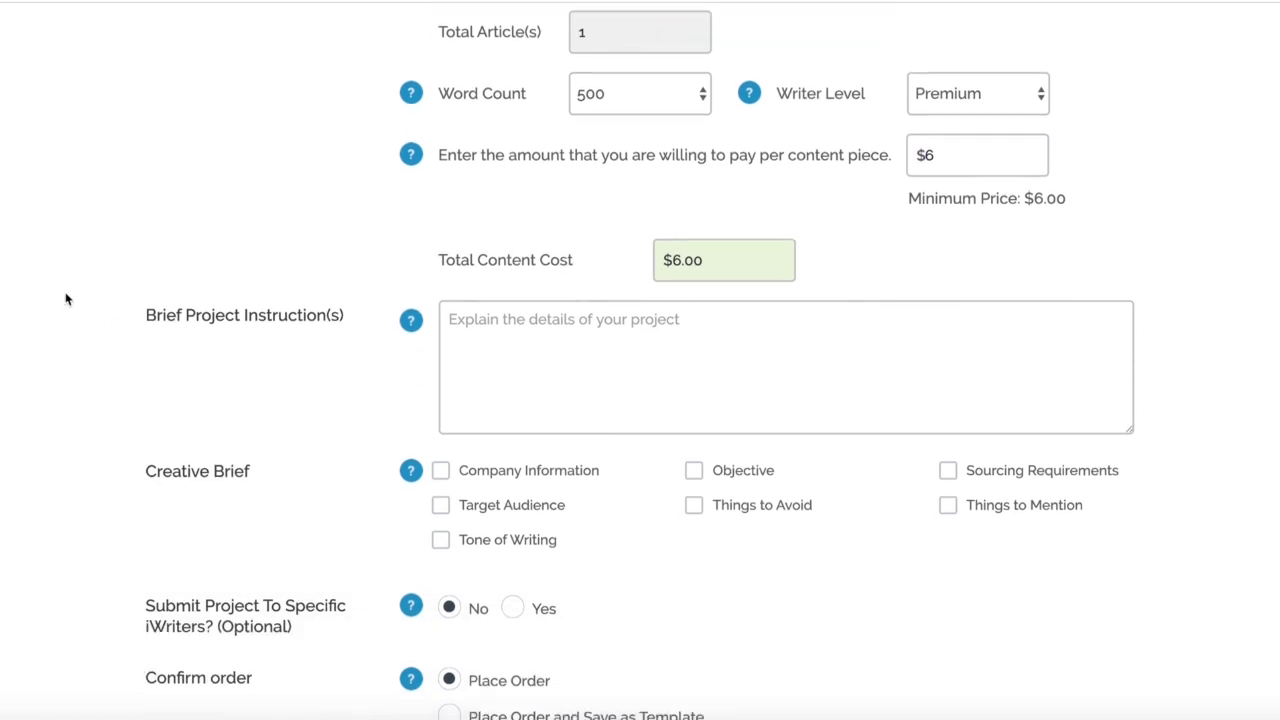
pyautogui.click(577, 283)
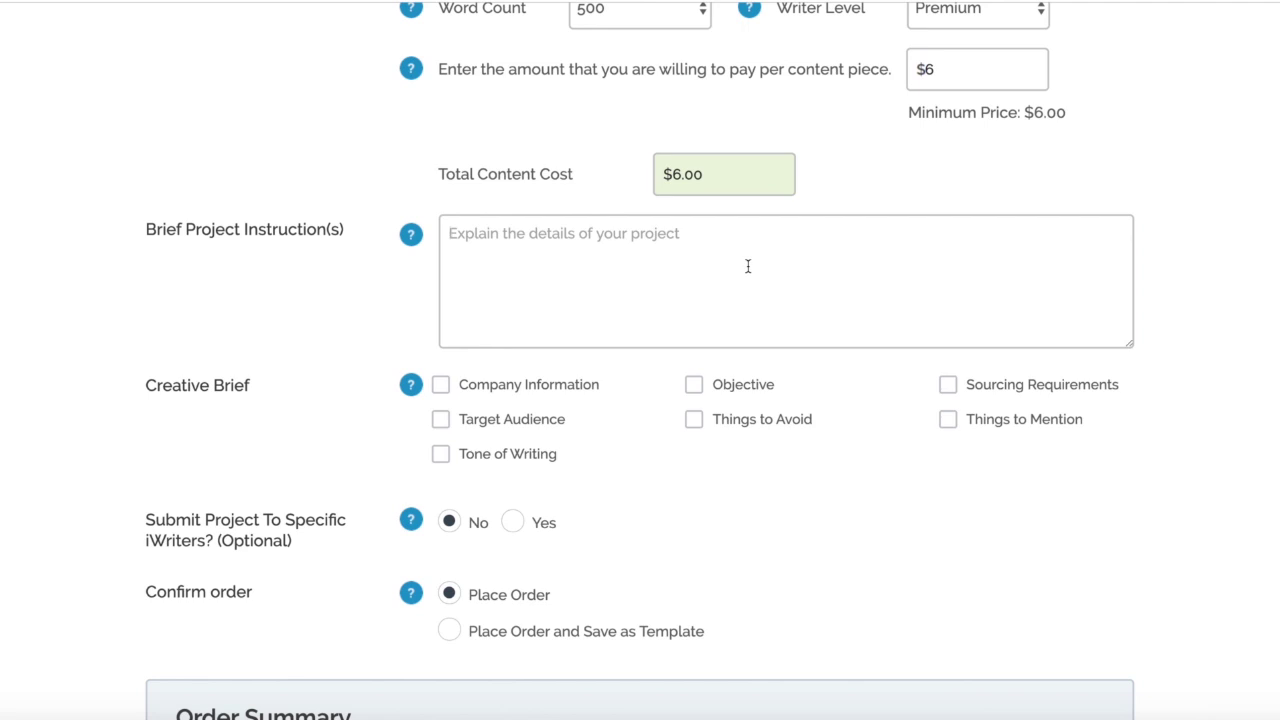
pyautogui.scroll(7, 748, 266)
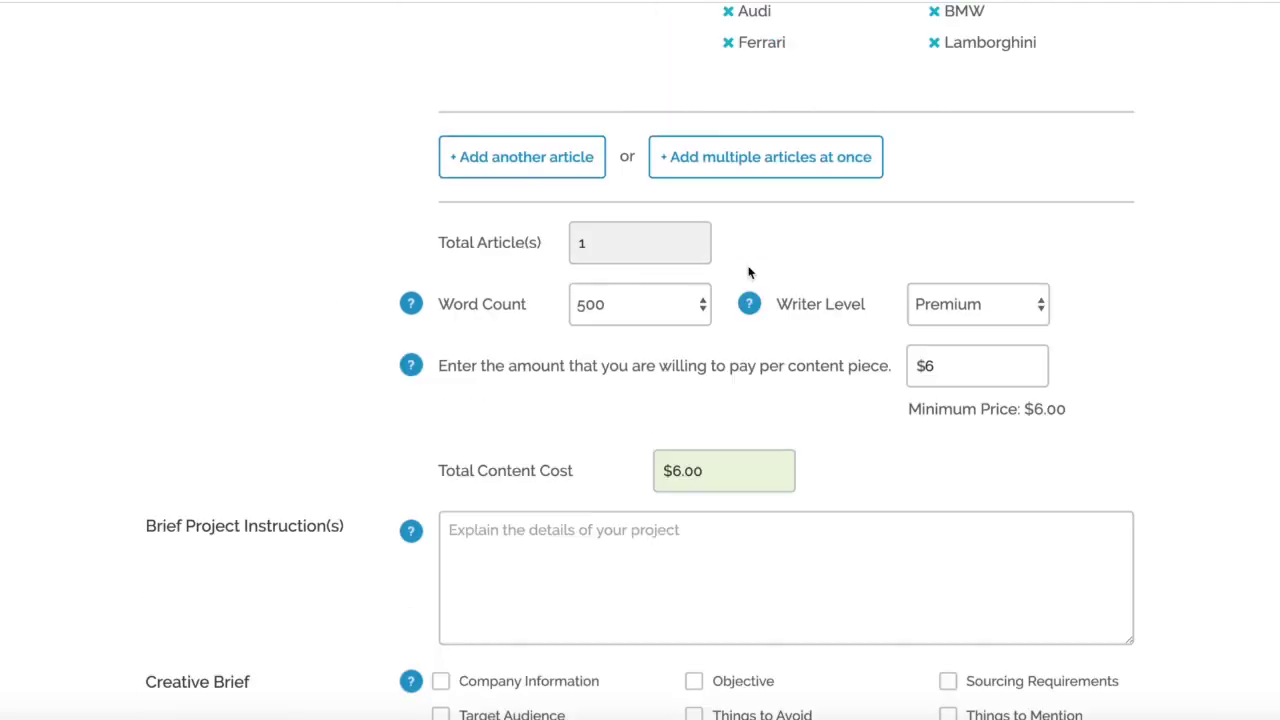
pyautogui.scroll(-7, 748, 272)
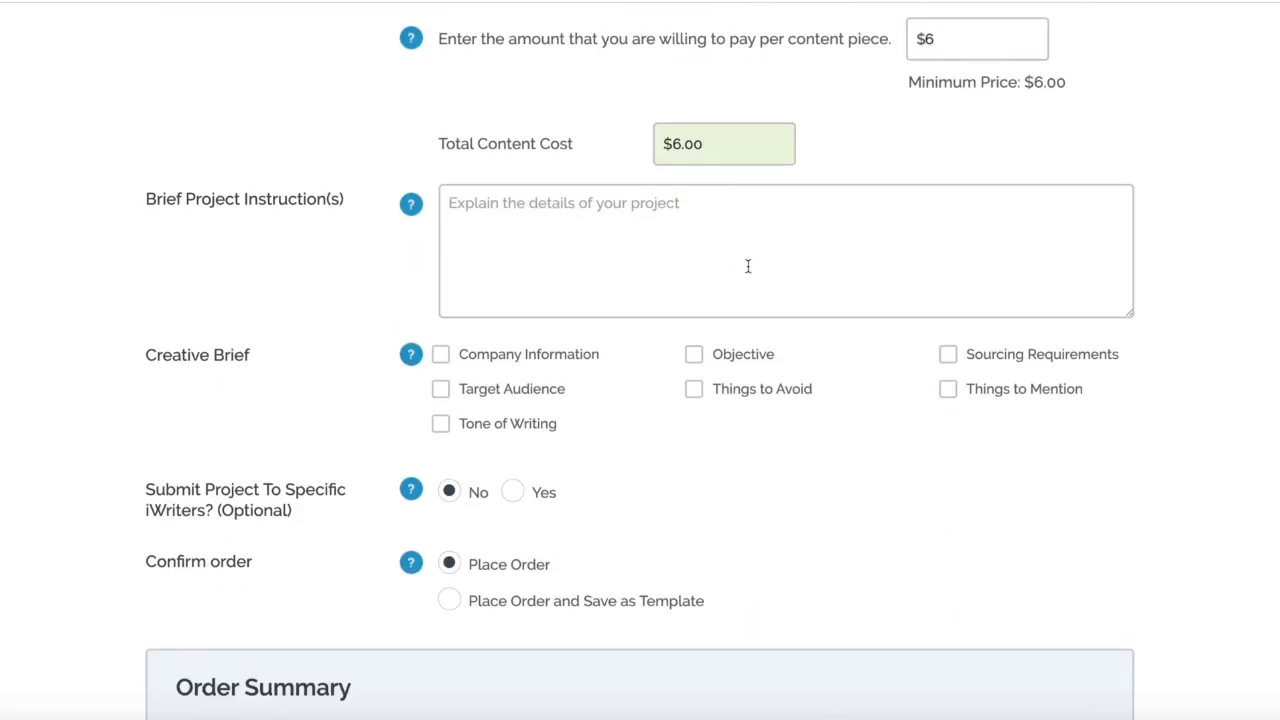
pyautogui.write('Please create a list of')
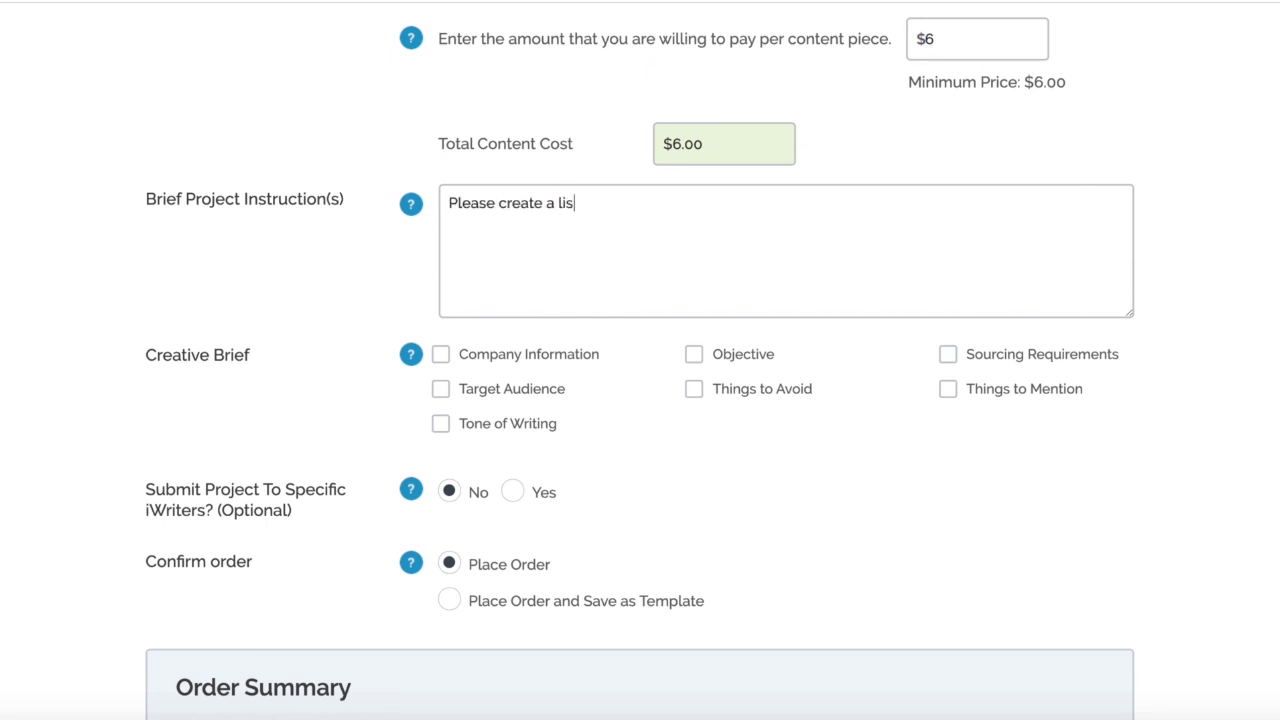
pyautogui.click(498, 204)
pyautogui.write('compre')
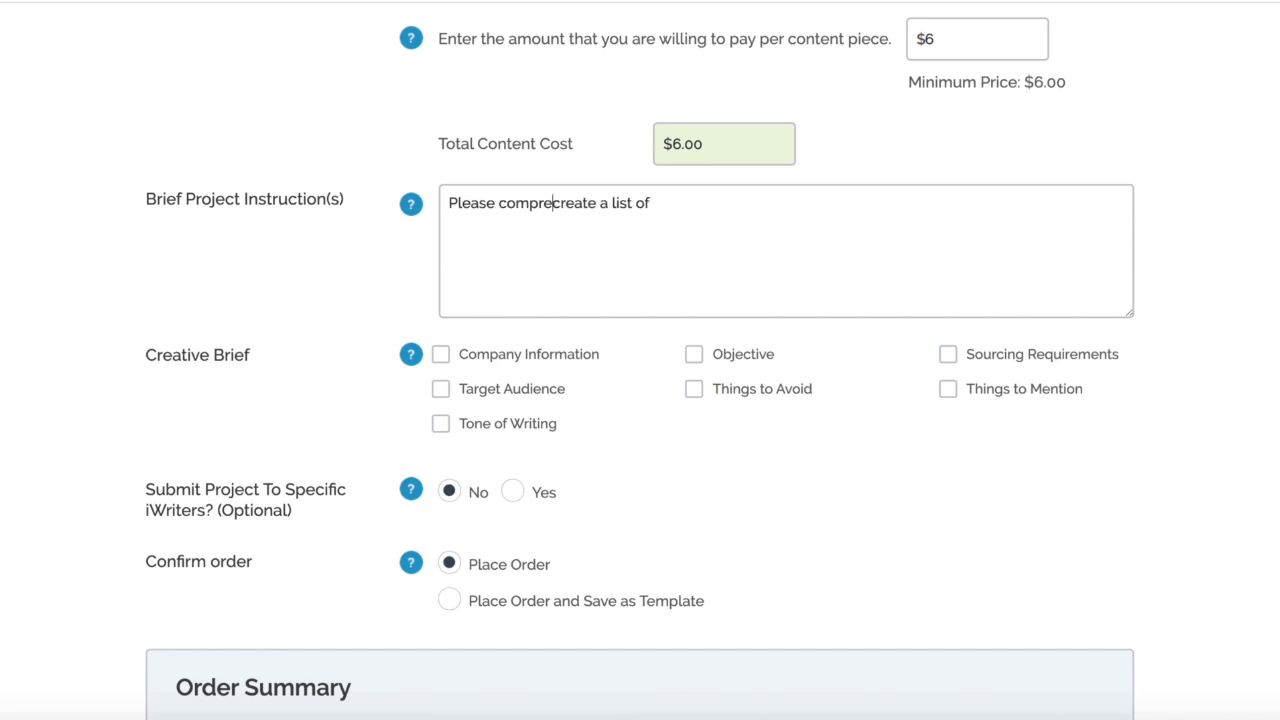
pyautogui.write('hensive')
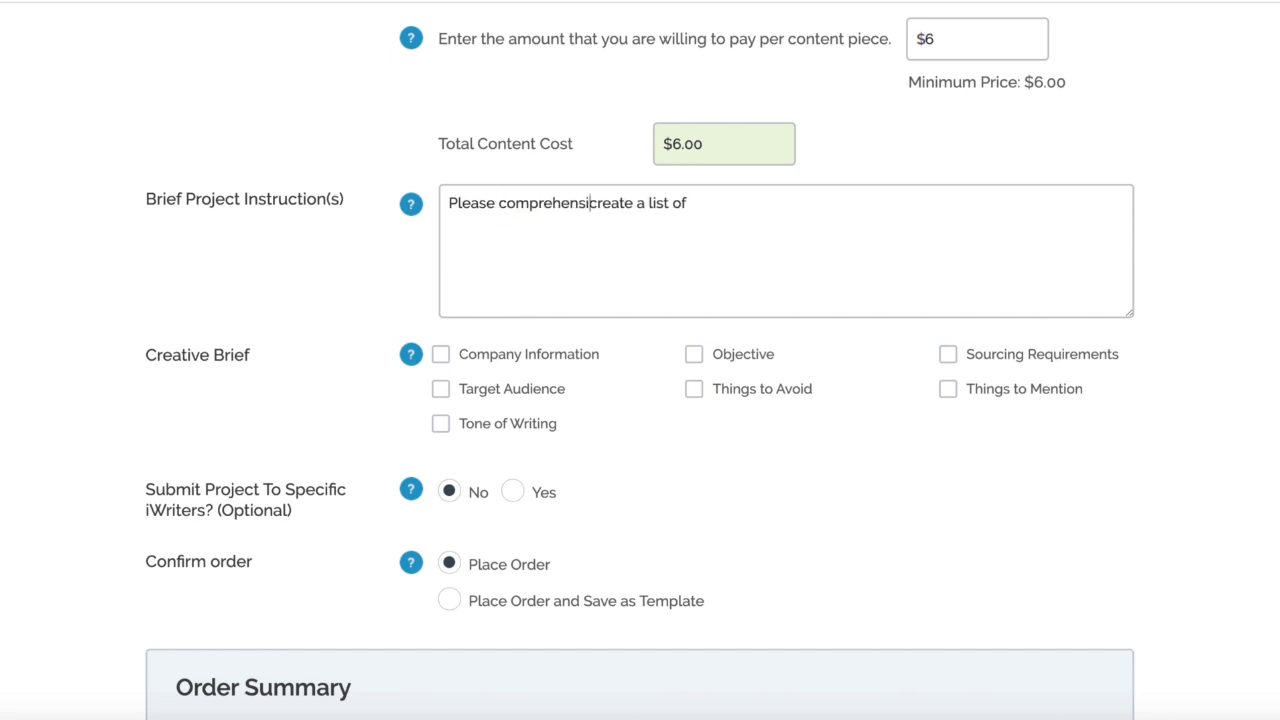
pyautogui.click(752, 198)
pyautogui.write('all o')
pyautogui.press('BackSpace')
pyautogui.write('the top 10 ')
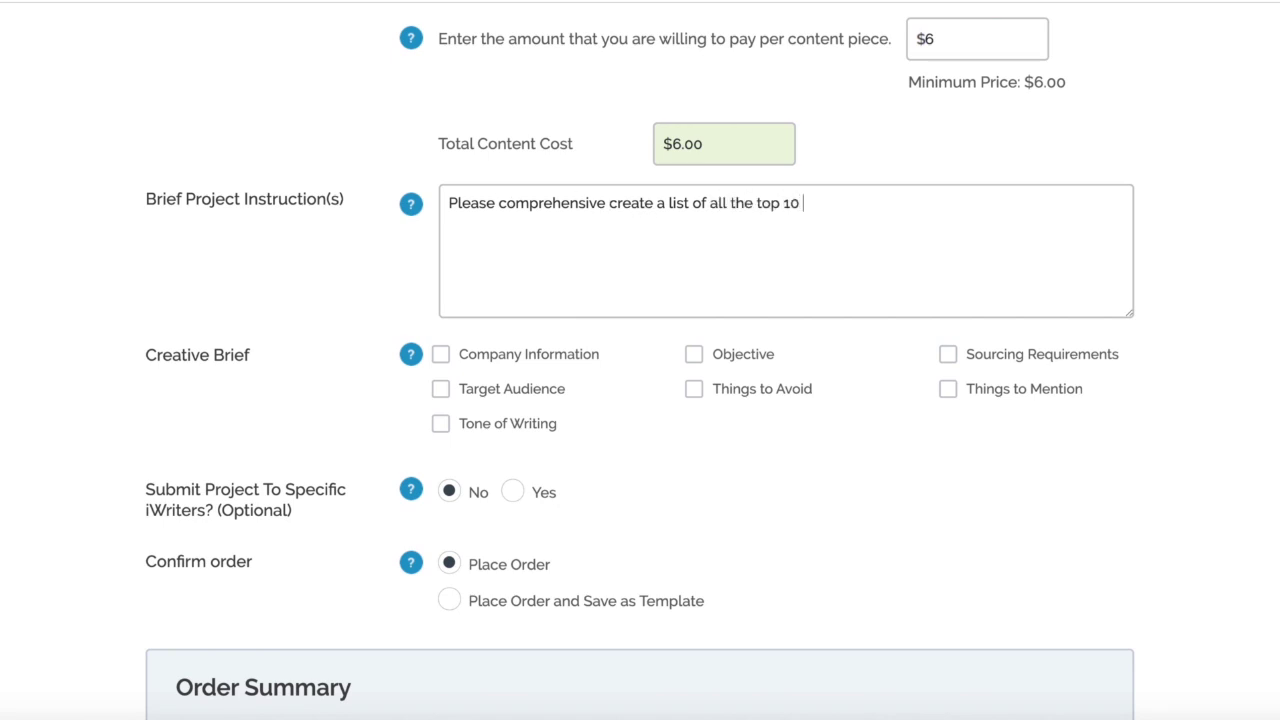
pyautogui.write('sports car brand')
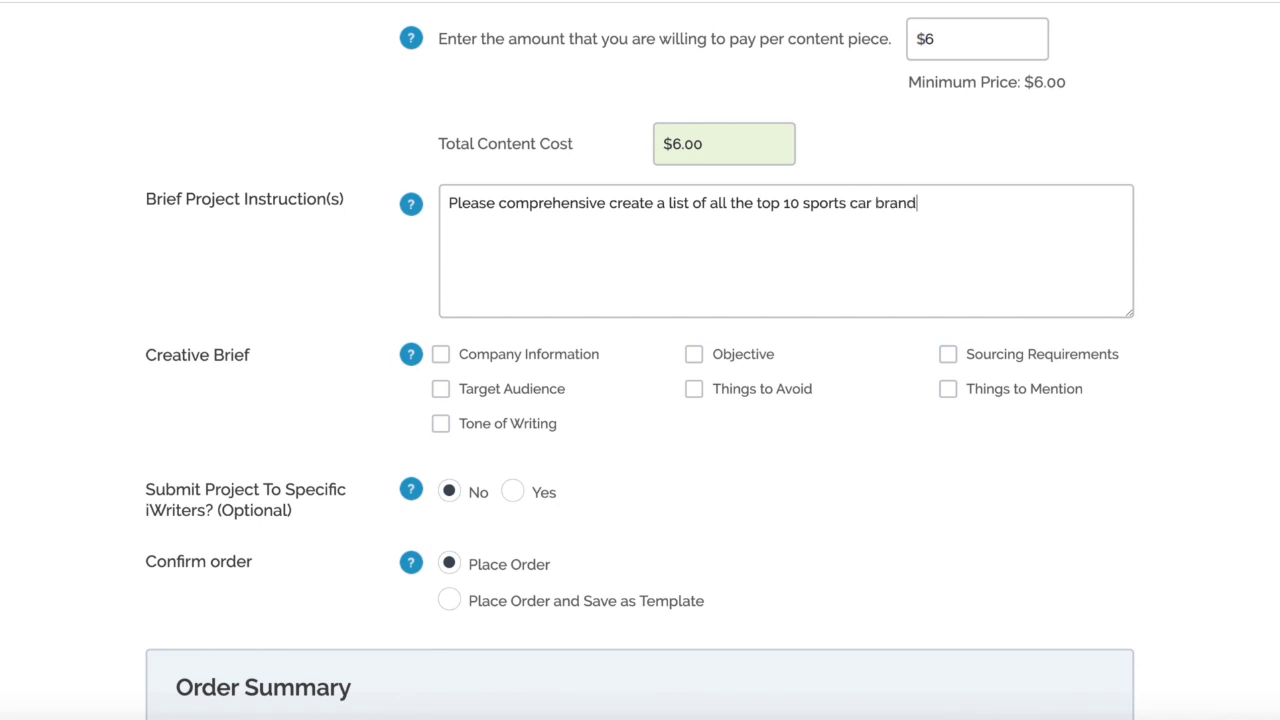
pyautogui.write('s, including vario')
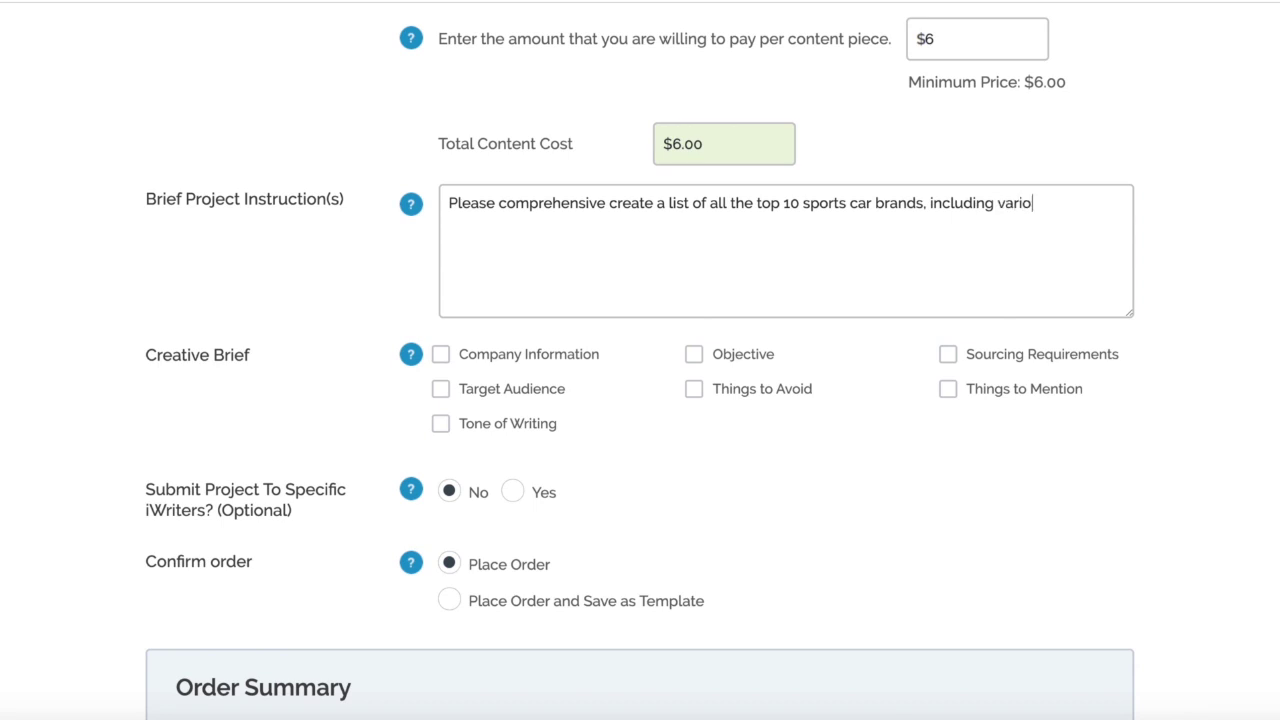
pyautogui.write('us models and de')
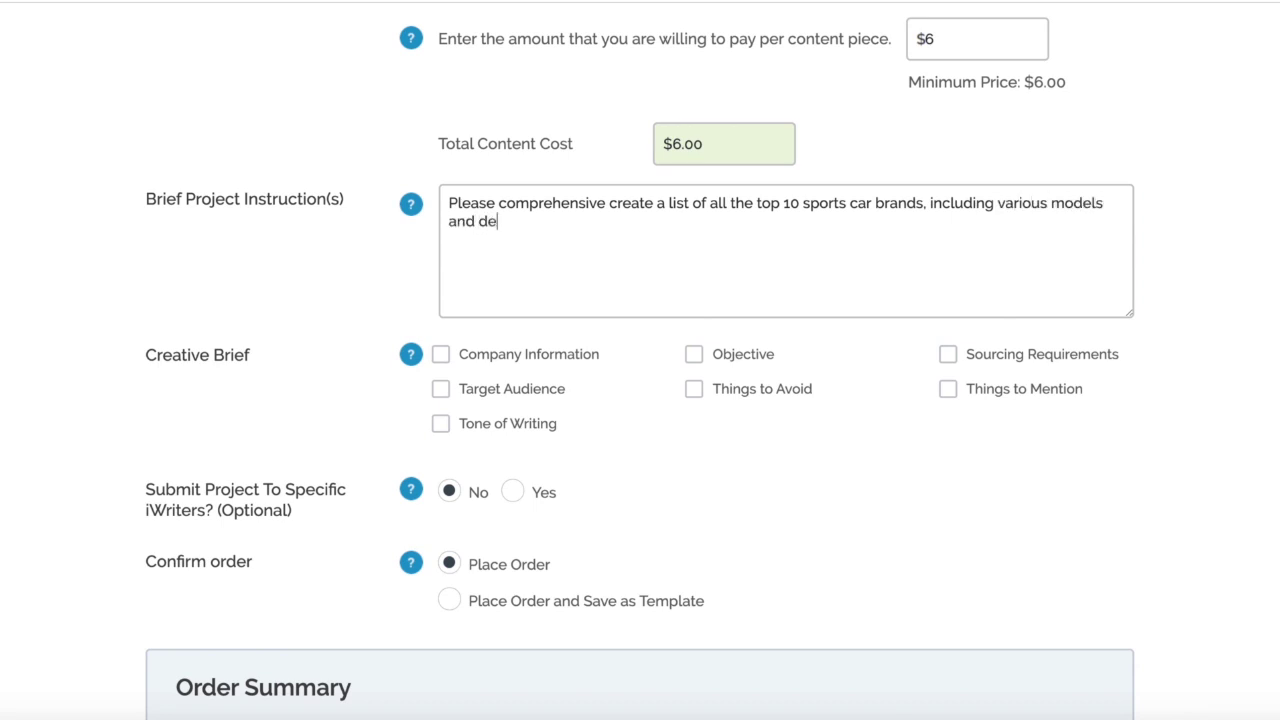
pyautogui.write('tails about them.')
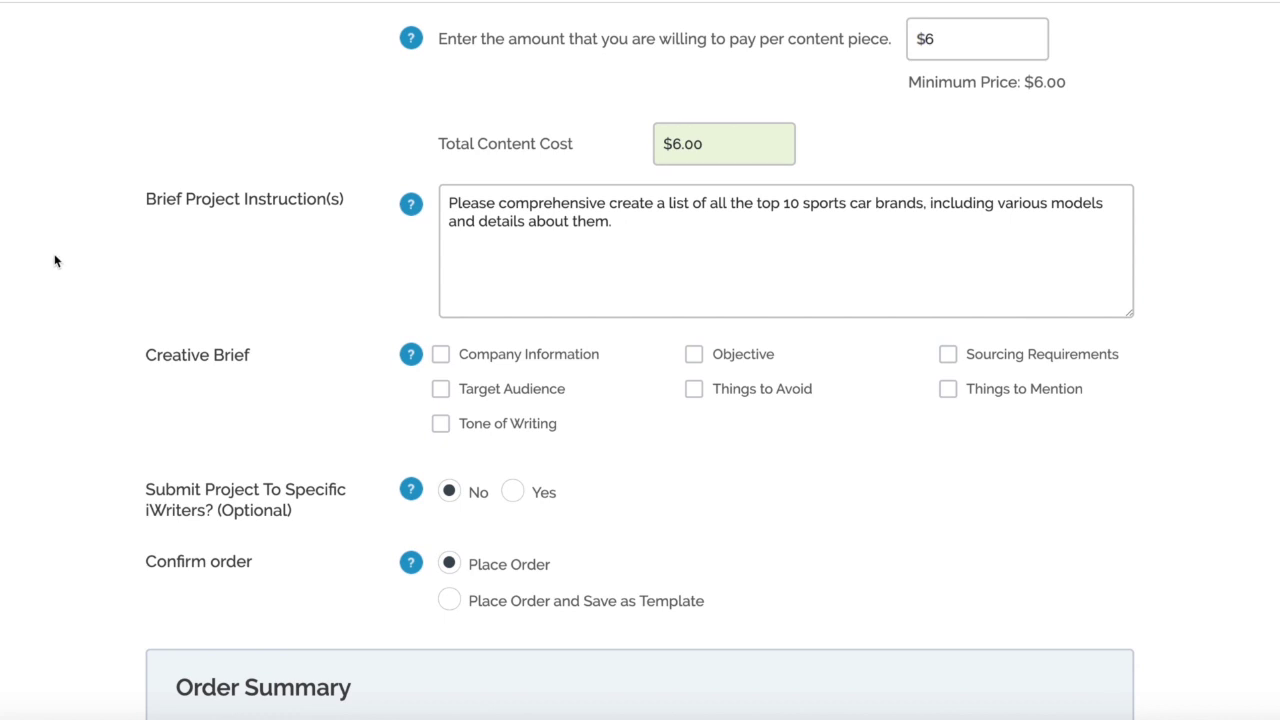
# Add Target Audience to the creative brief, with Knowledge Seekers as the audience and Basic Knowledge as the comprehension level.
pyautogui.scroll(5, 55, 258)
pyautogui.scroll(2, 54, 258)
pyautogui.scroll(-6, 54, 258)
pyautogui.scroll(-1, 54, 258)
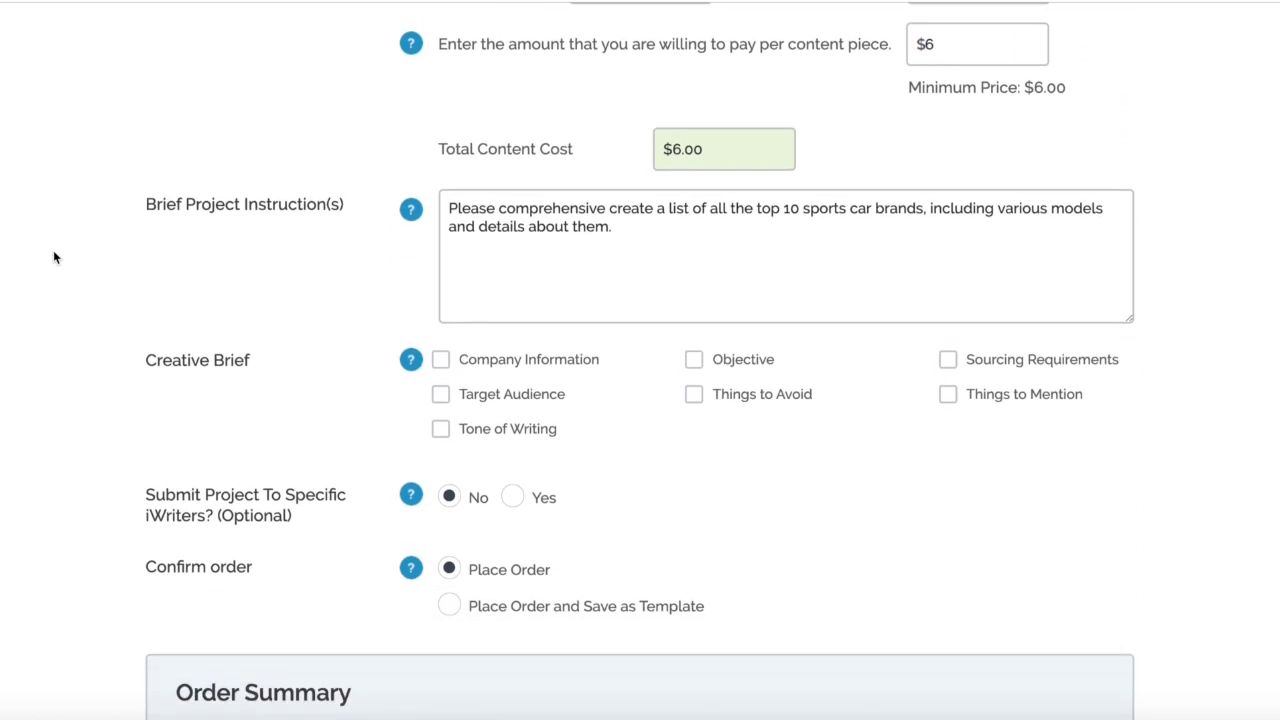
pyautogui.scroll(-1, 54, 258)
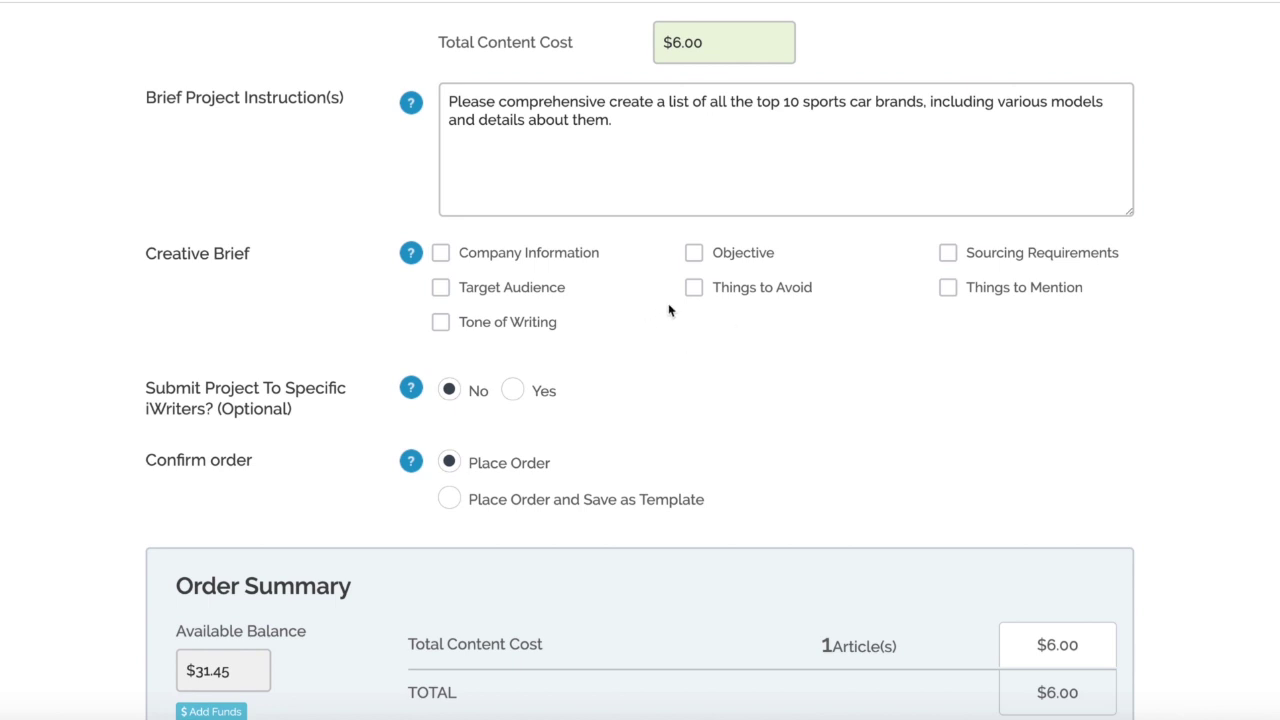
pyautogui.click(441, 290)
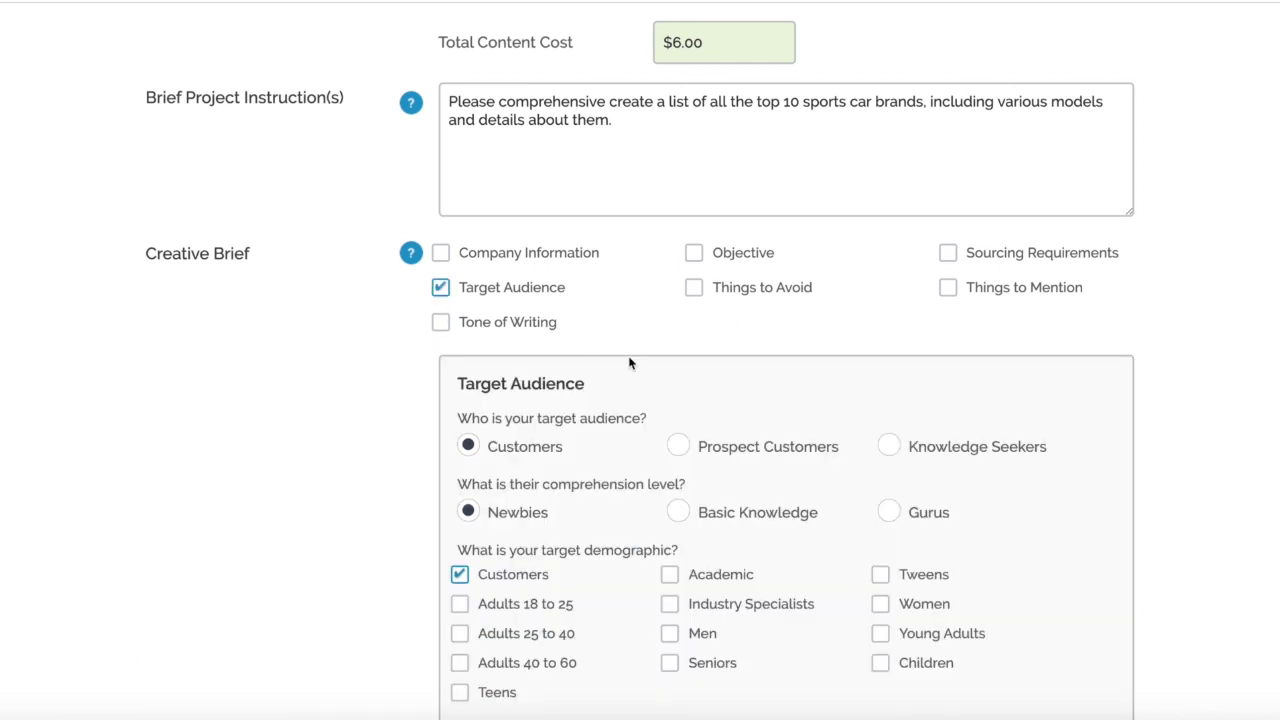
pyautogui.scroll(-3, 630, 363)
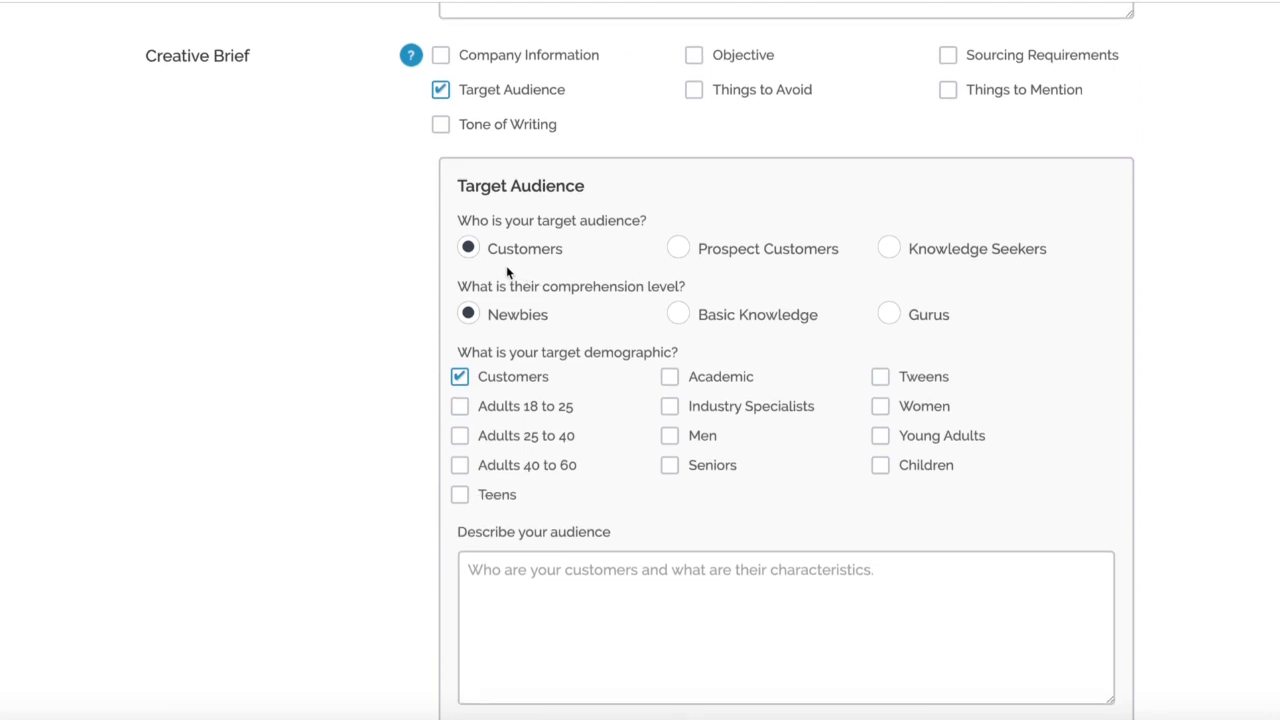
pyautogui.click(888, 252)
pyautogui.scroll(-1, 636, 282)
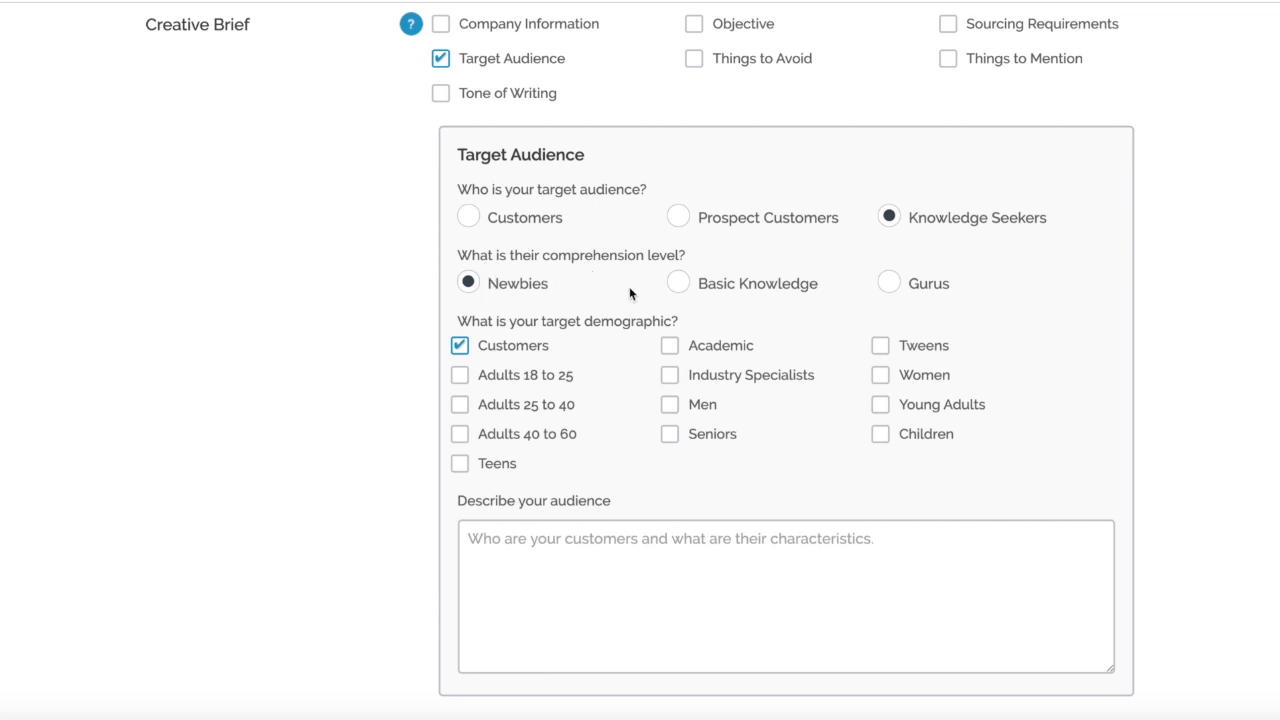
pyautogui.click(678, 283)
pyautogui.scroll(-2, 634, 284)
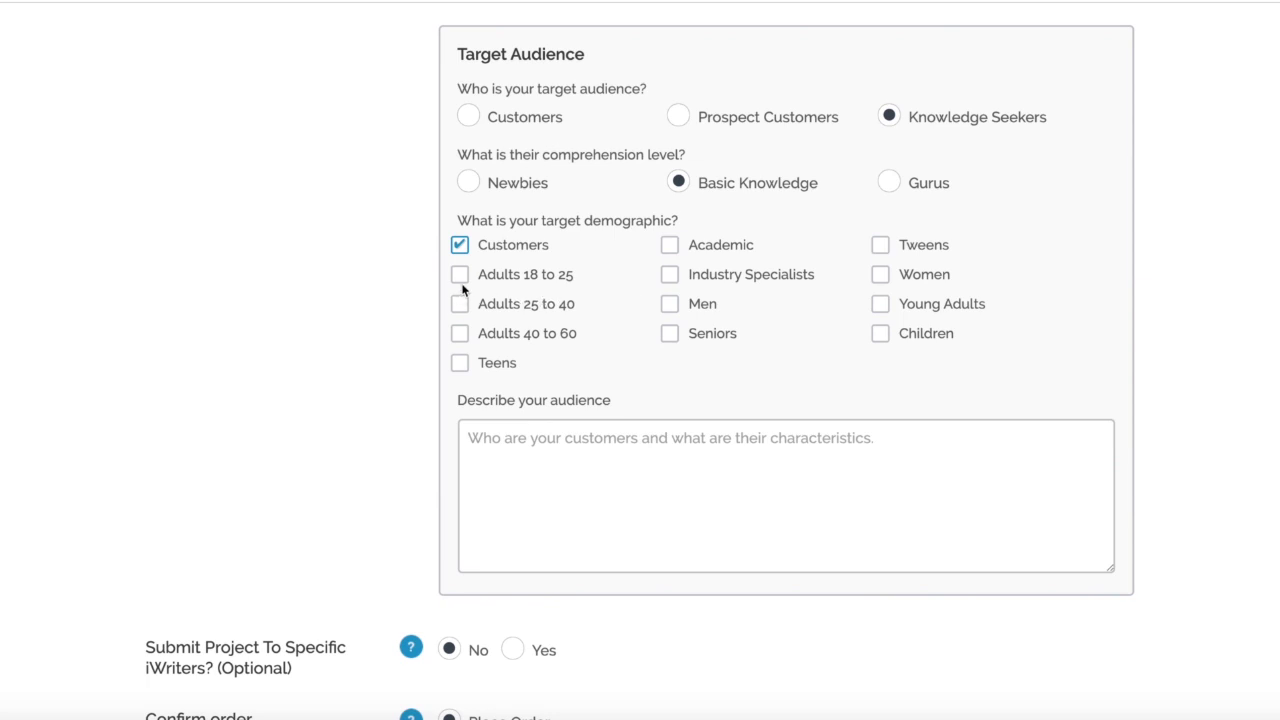
# Add Men, Adults 18 to 25, Adults 25 to 40 and Teens to the target demographic.
pyautogui.click(669, 306)
pyautogui.click(461, 280)
pyautogui.click(461, 306)
pyautogui.click(460, 366)
# Describe the audience as "Young male readers with an interest in cars".
pyautogui.write('Young malkwe r')
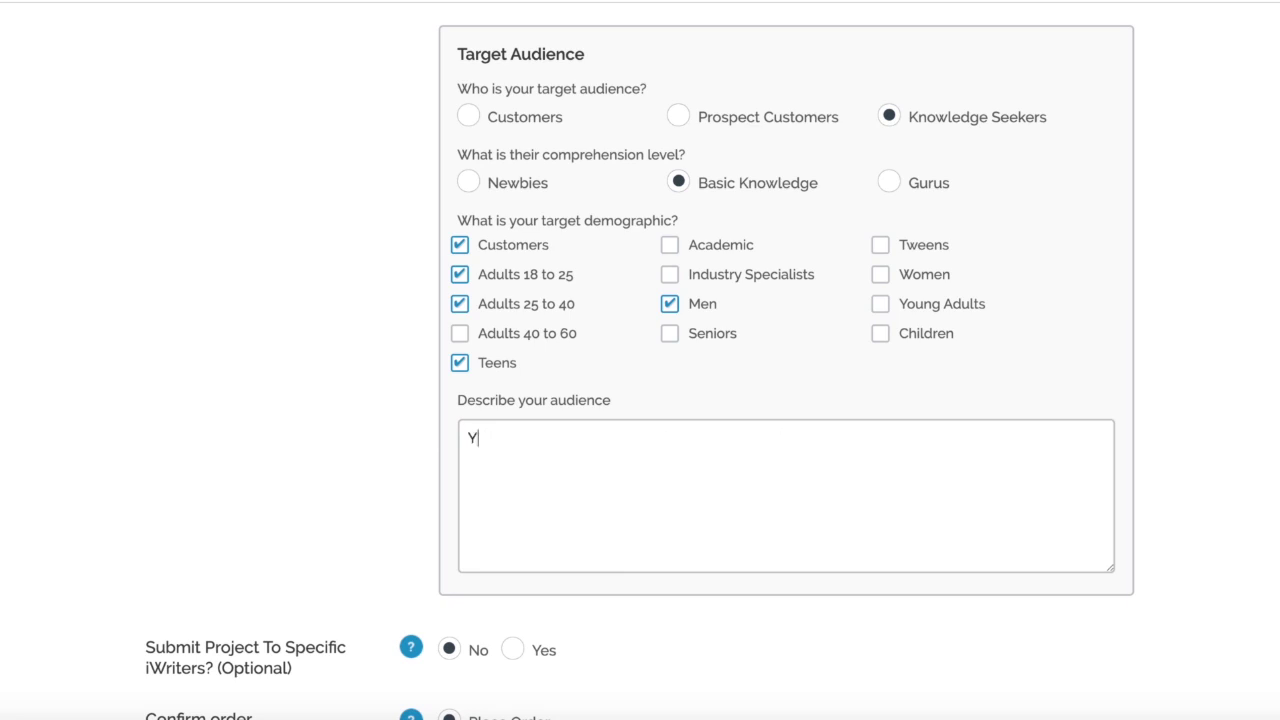
pyautogui.press('BackSpace')
pyautogui.press('BackSpace')
pyautogui.press('BackSpace')
pyautogui.press('BackSpace')
pyautogui.press('BackSpace')
pyautogui.write('e readers with a')
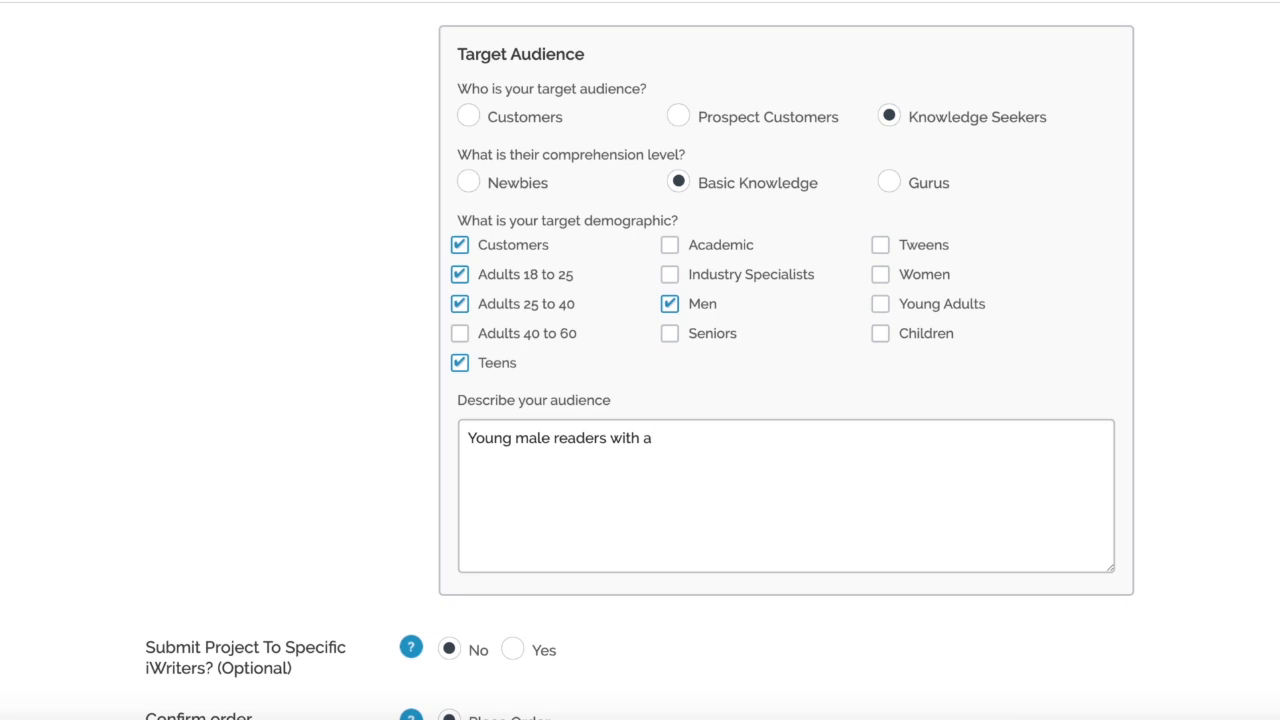
pyautogui.write('n interest in cars')
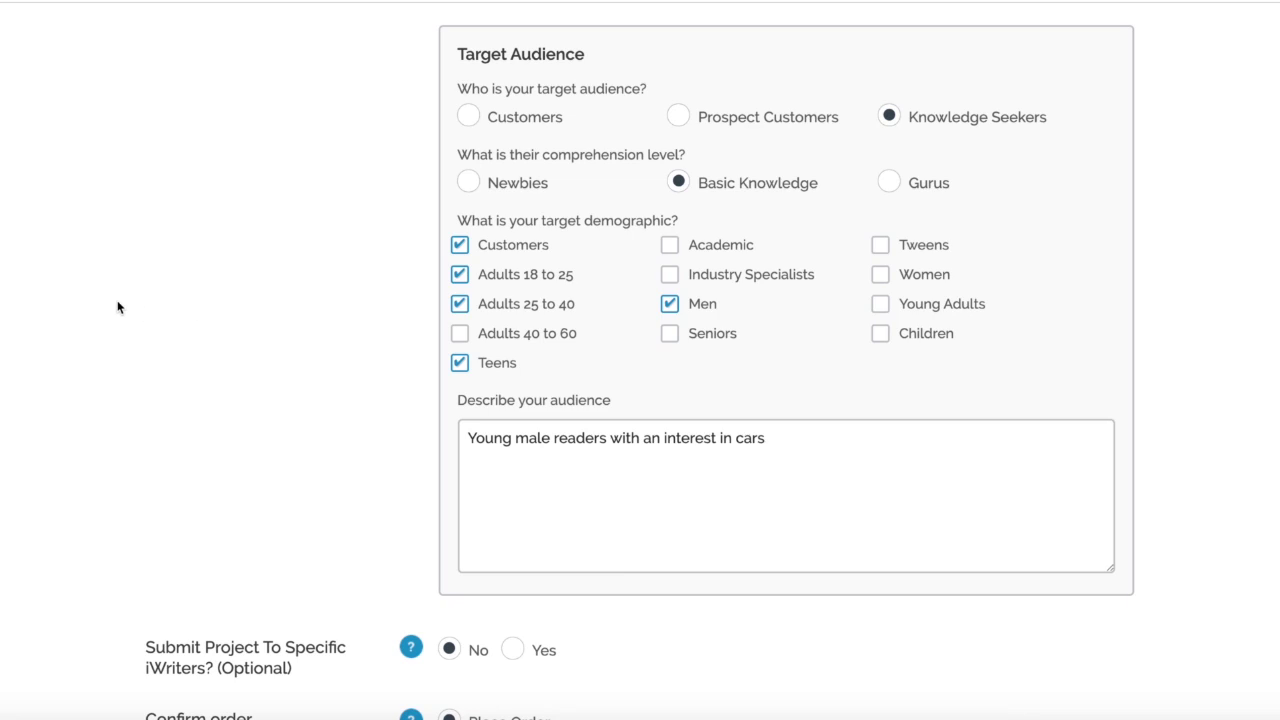
# Try submitting the project to specific iWriters, view the favorites list, and set the option back to No.
pyautogui.scroll(-3, 117, 307)
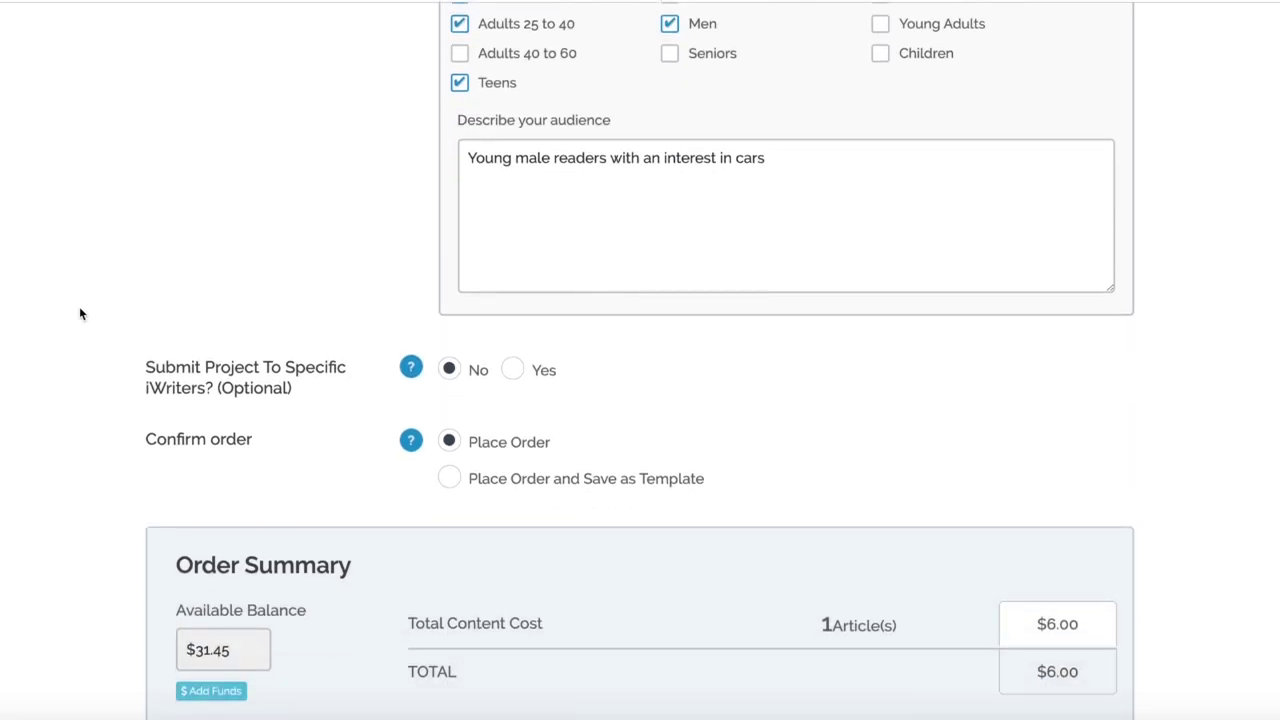
pyautogui.scroll(4, 78, 310)
pyautogui.scroll(2, 358, 225)
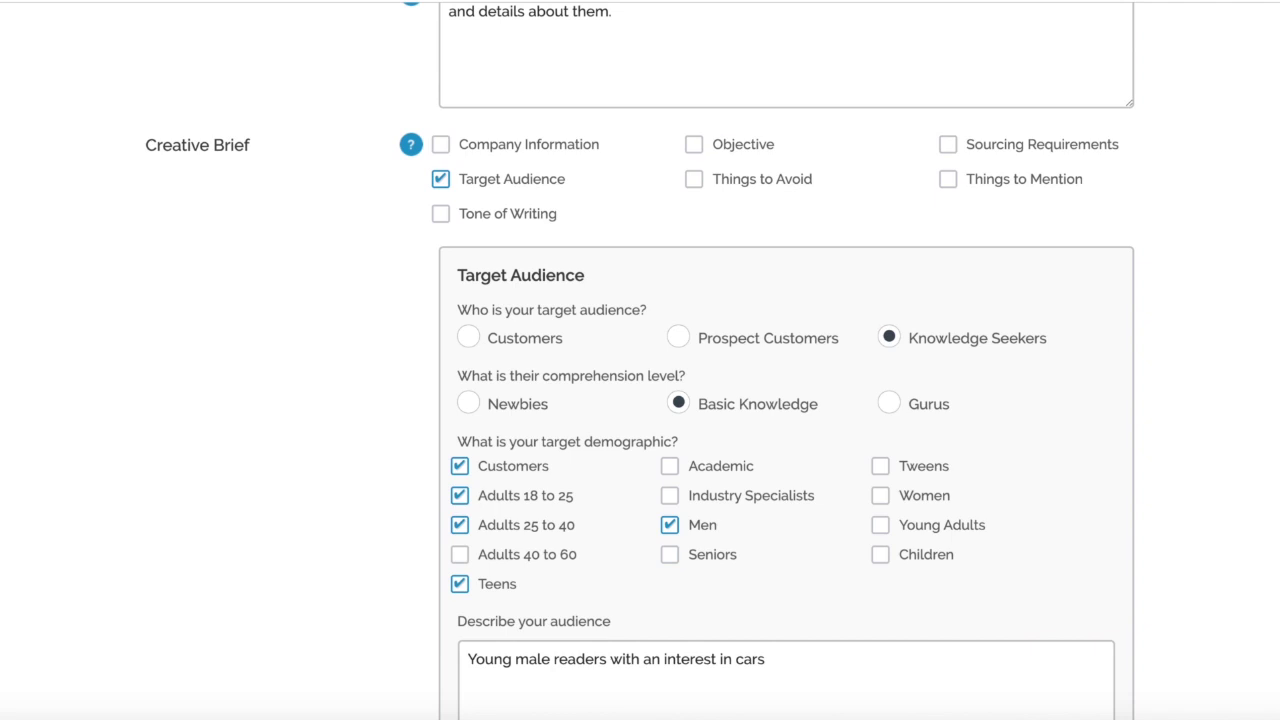
pyautogui.scroll(-6, 46, 294)
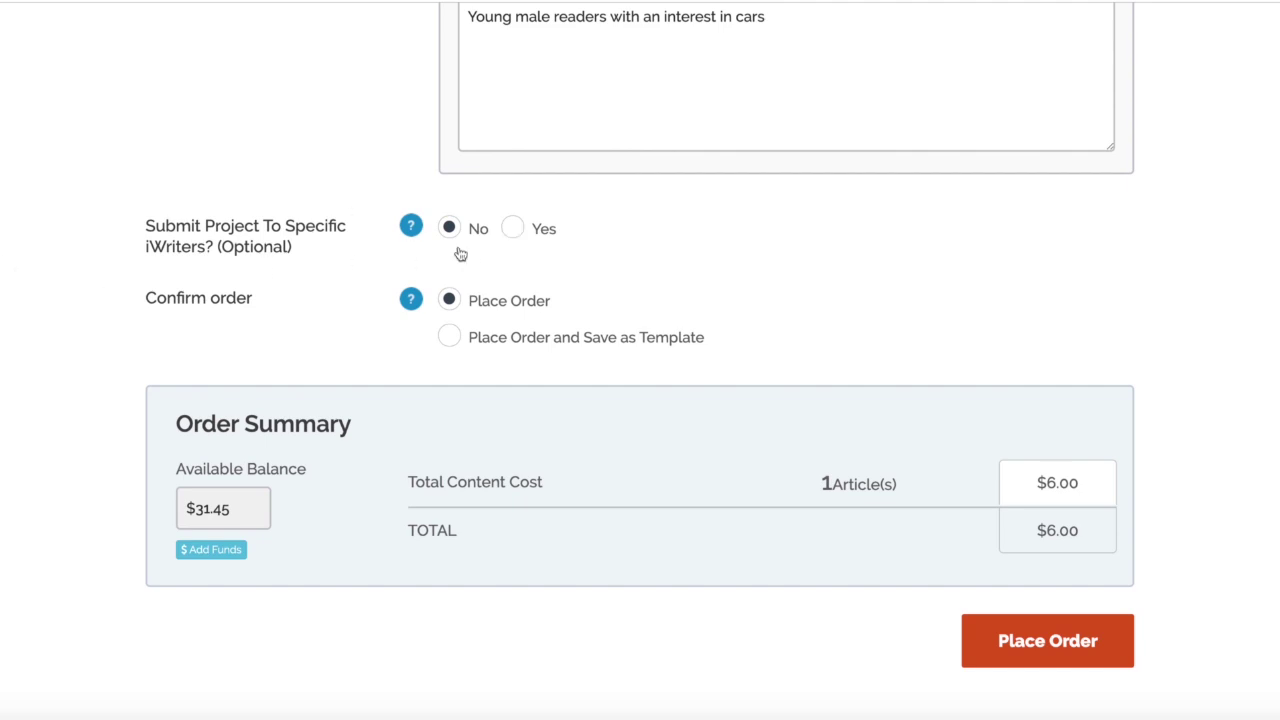
pyautogui.click(511, 229)
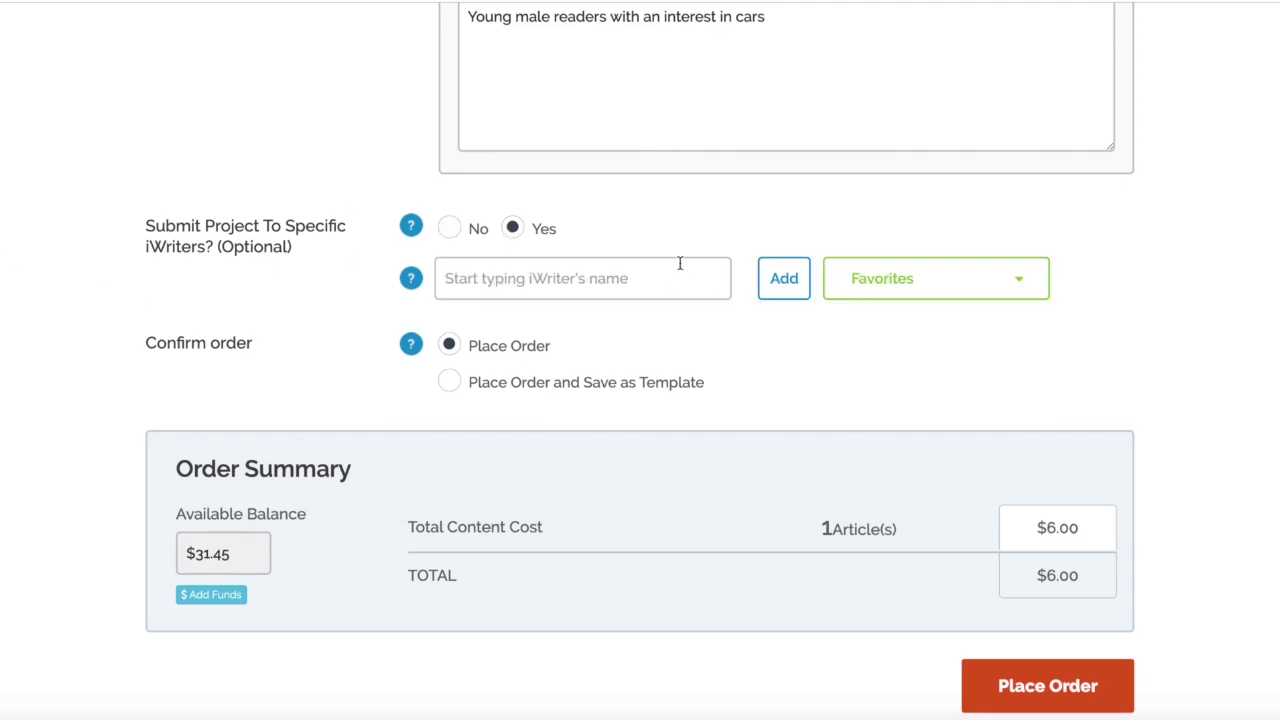
pyautogui.click(928, 281)
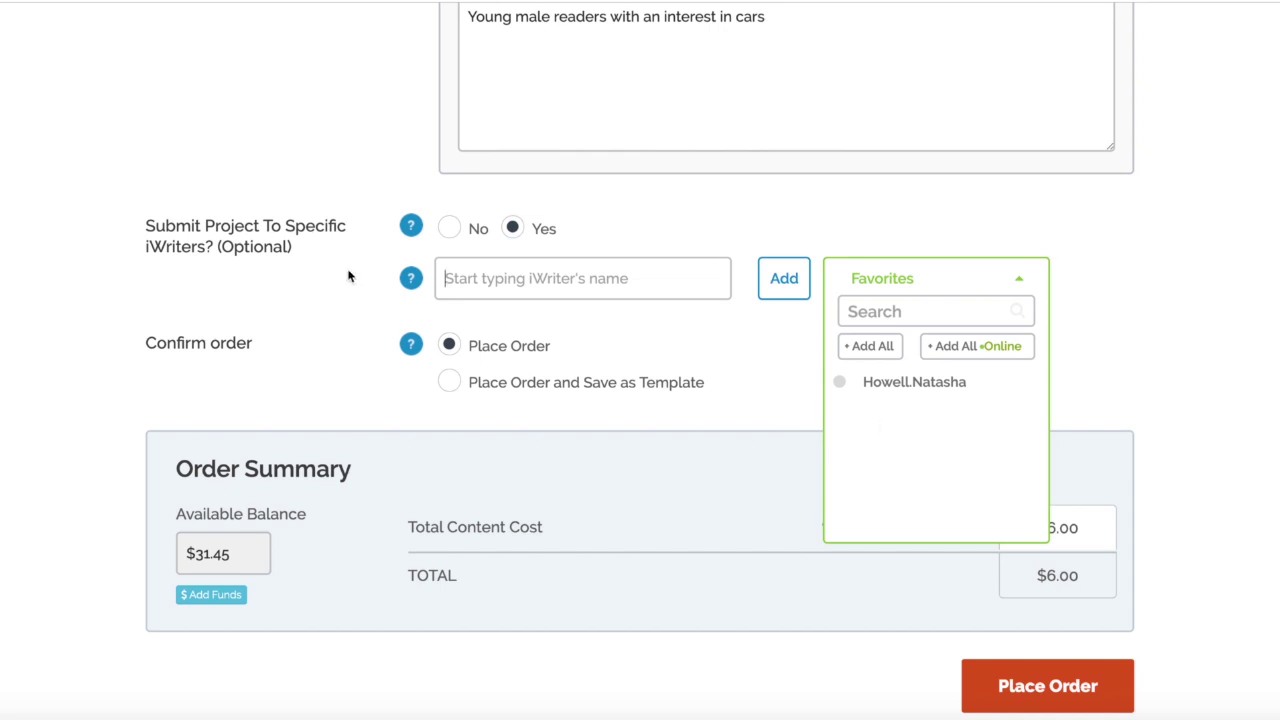
pyautogui.click(1016, 282)
pyautogui.click(449, 228)
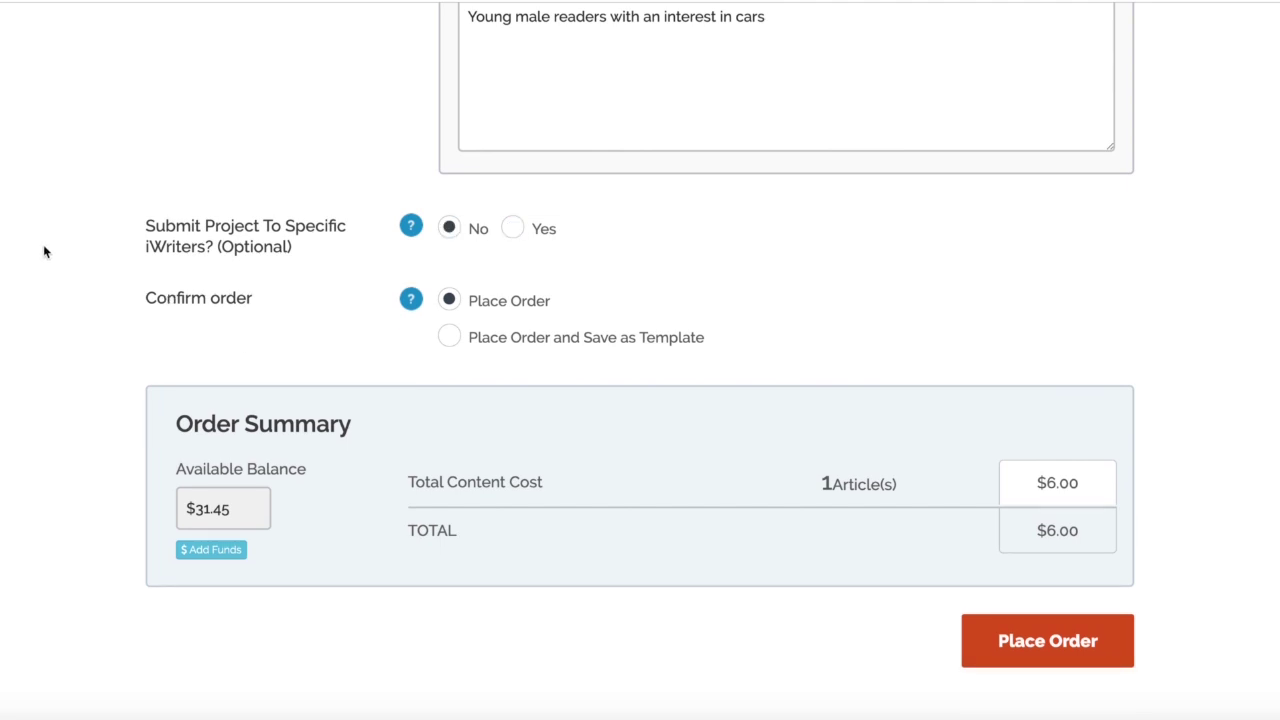
# Place the order for the article and return to the dashboard.
pyautogui.scroll(-1, 43, 251)
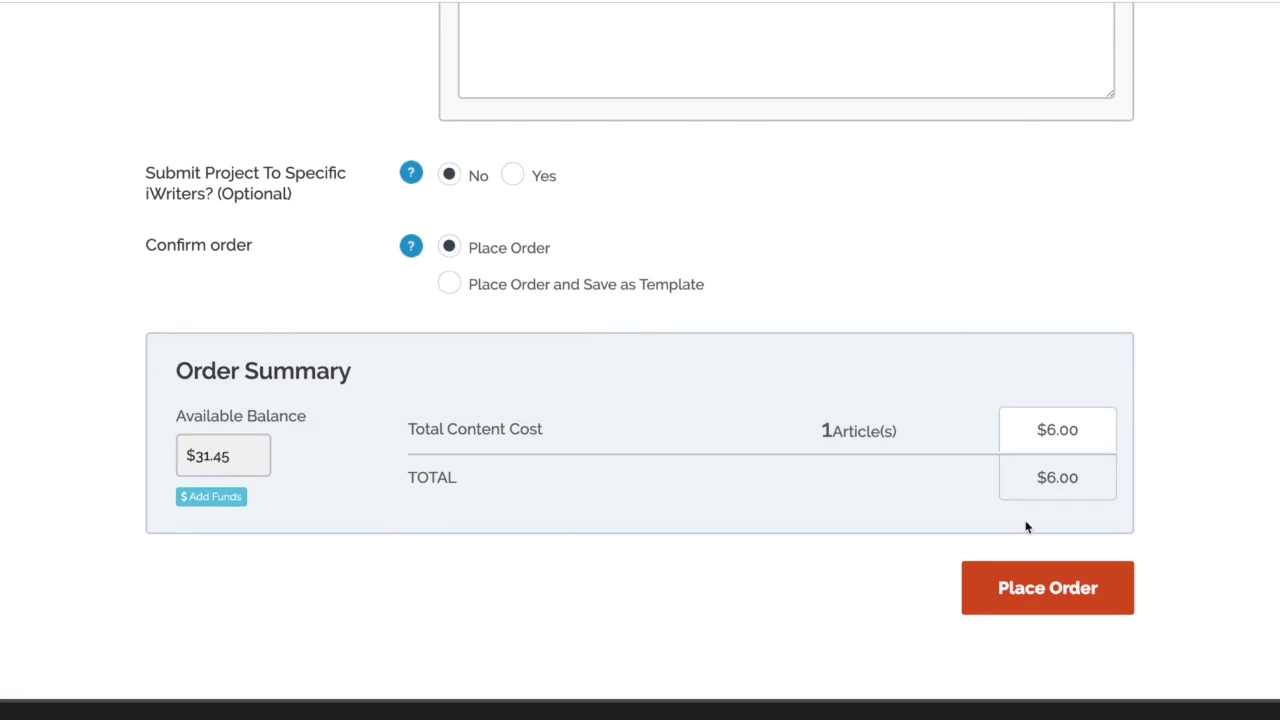
pyautogui.scroll(-1, 807, 542)
pyautogui.click(1056, 524)
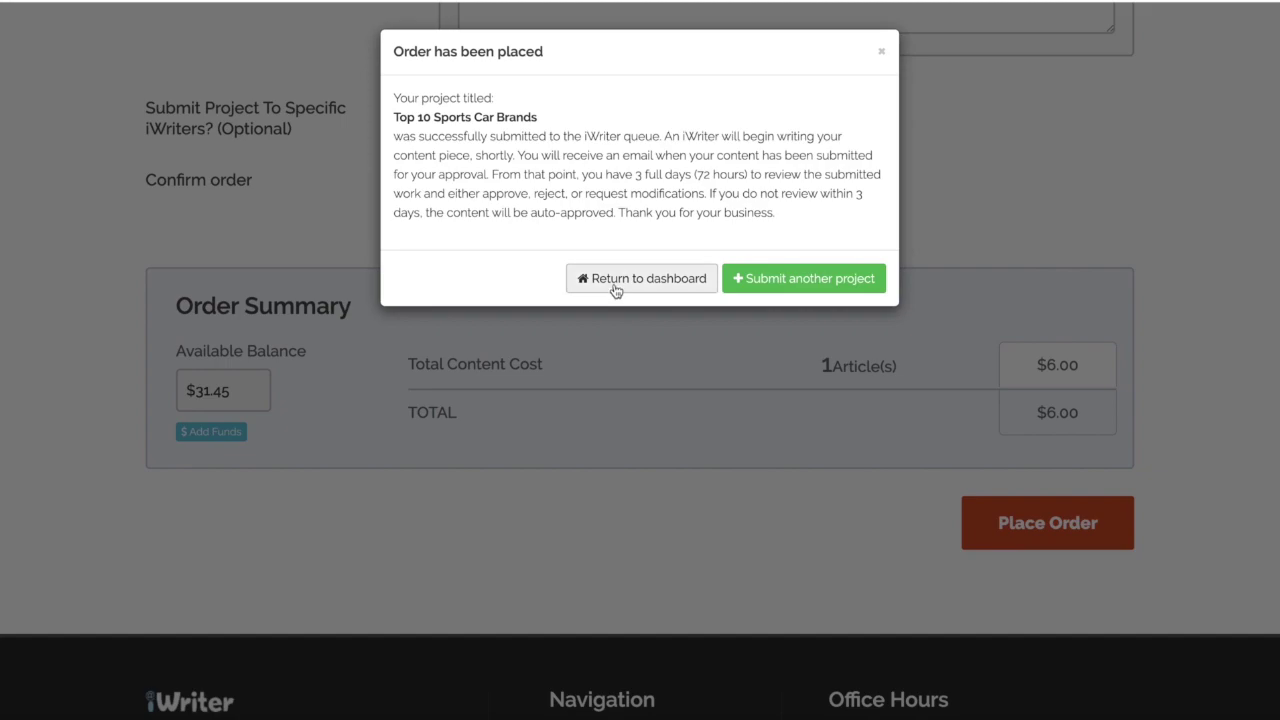
pyautogui.click(630, 278)
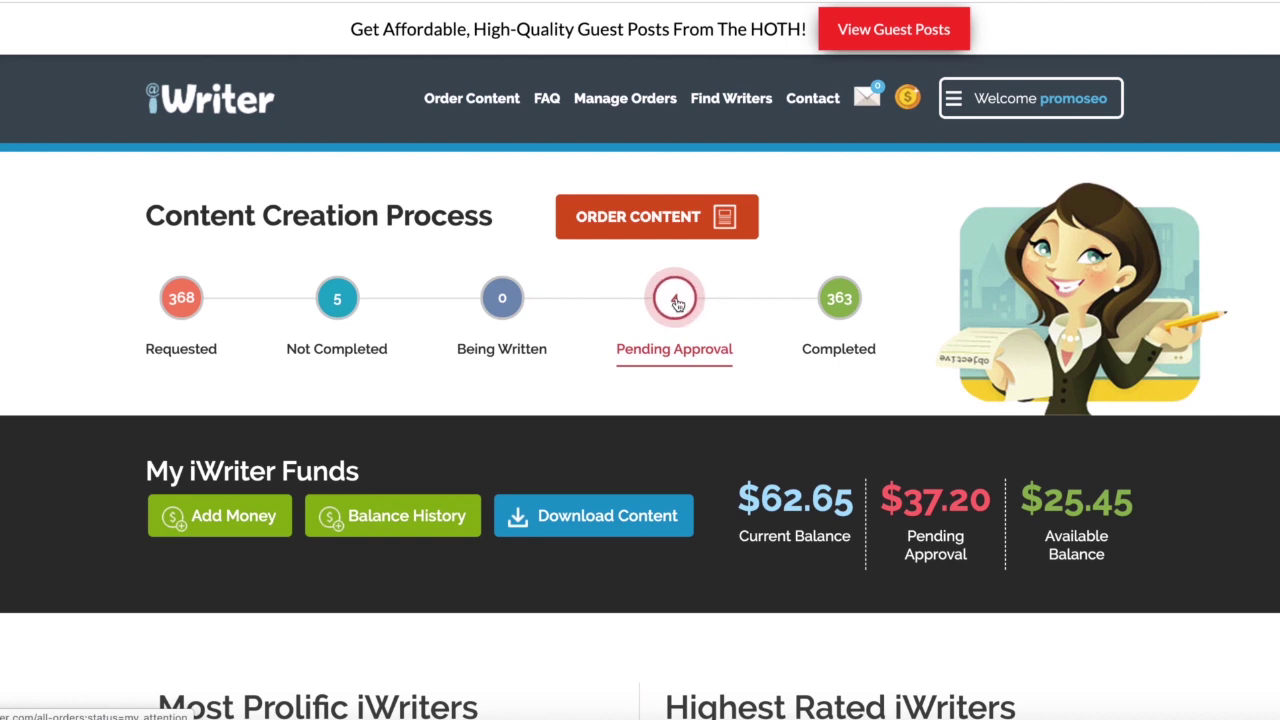
# Open the orders pending approval and examine the submitted articles in the search results.
pyautogui.click(677, 303)
pyautogui.scroll(-3, 677, 303)
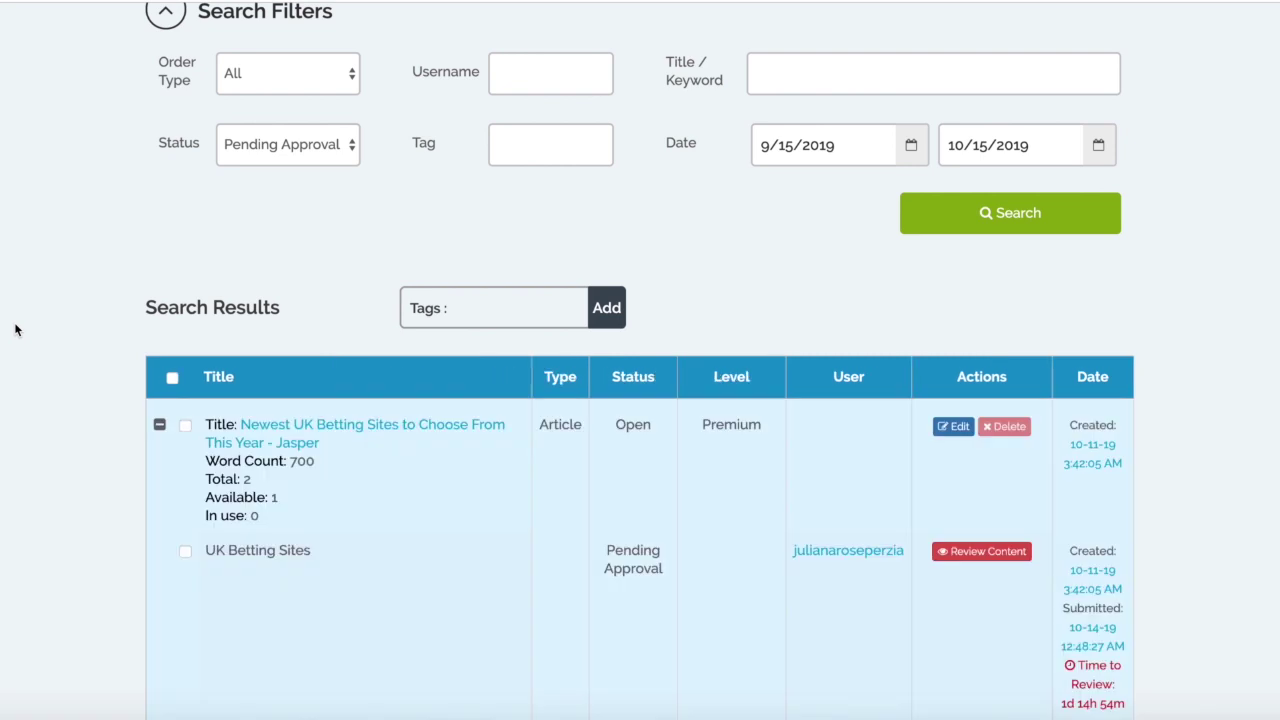
pyautogui.scroll(-1, 15, 330)
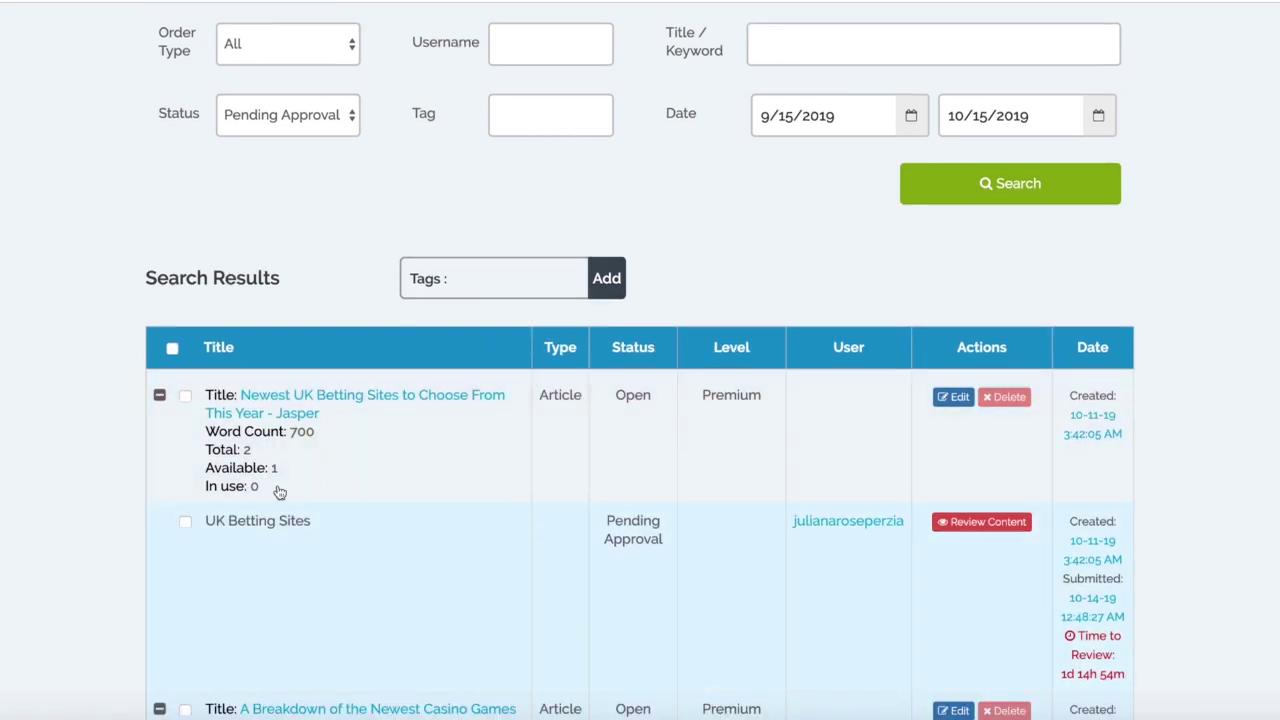
pyautogui.click(211, 414)
pyautogui.scroll(3, 24, 399)
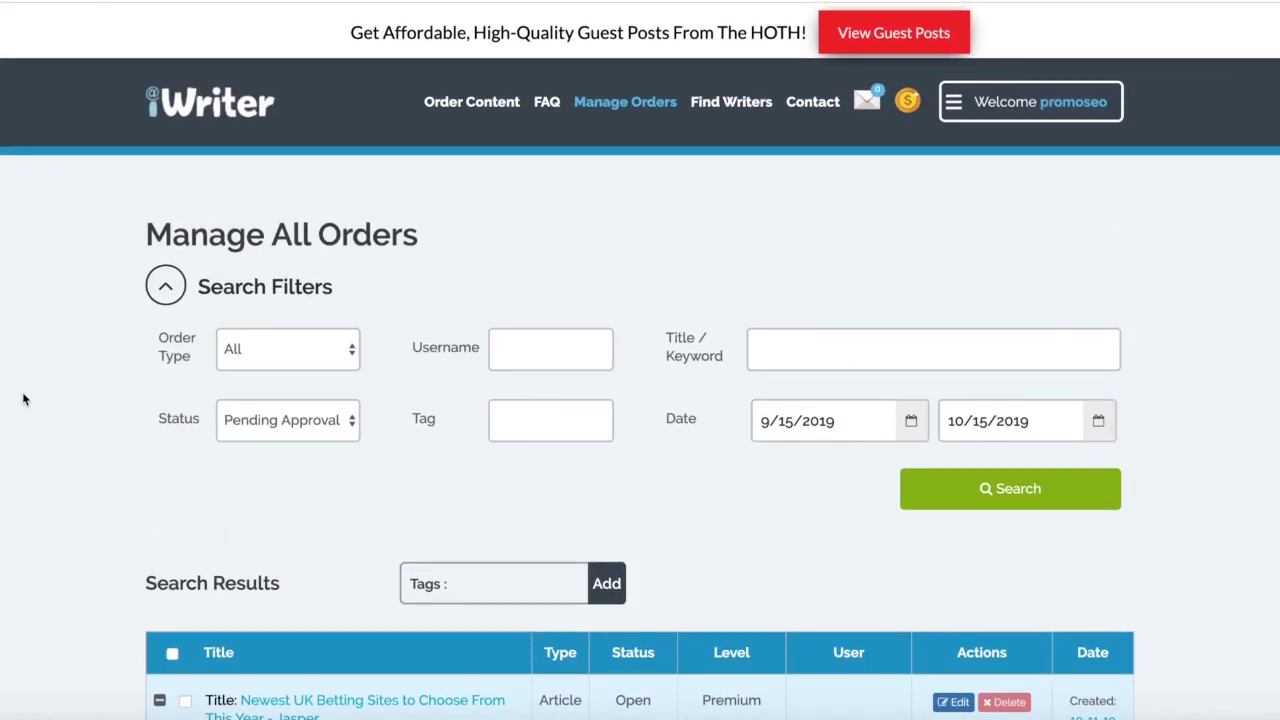
pyautogui.scroll(-4, 24, 399)
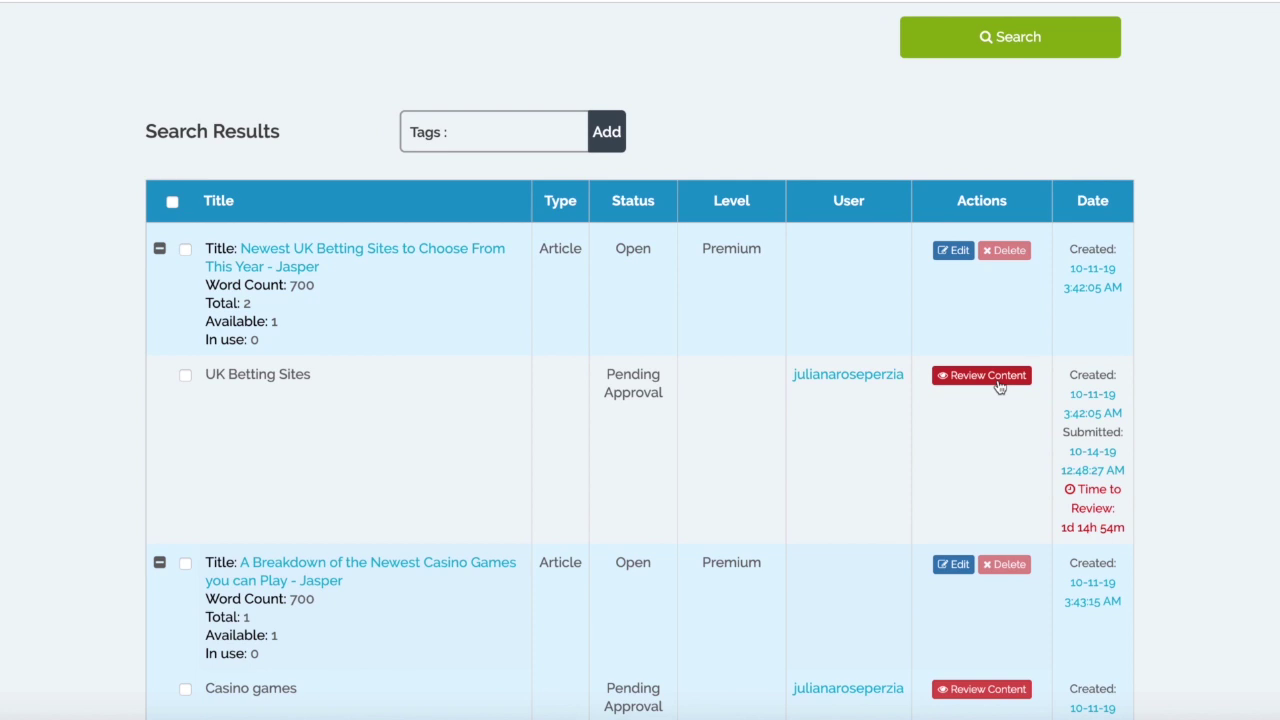
# Open the profile of the writer of the UK Betting Sites article and add that writer to the favorites.
pyautogui.click(837, 381)
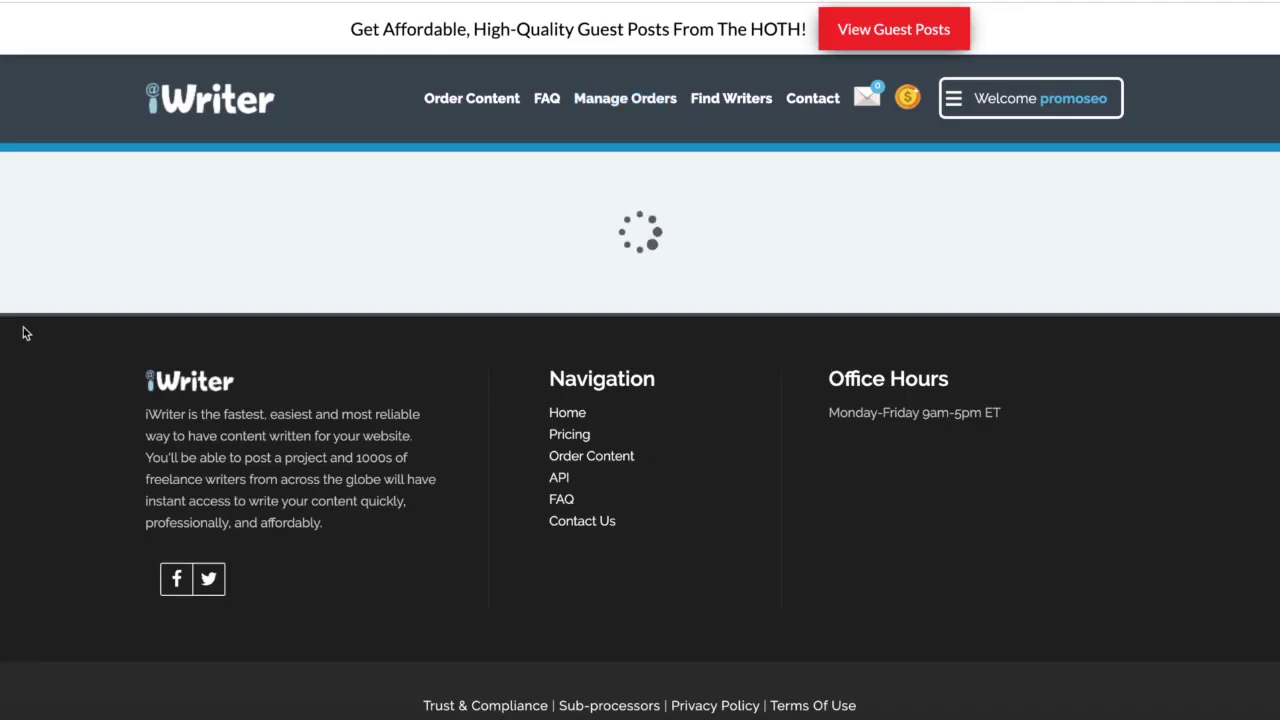
pyautogui.scroll(-3, 25, 333)
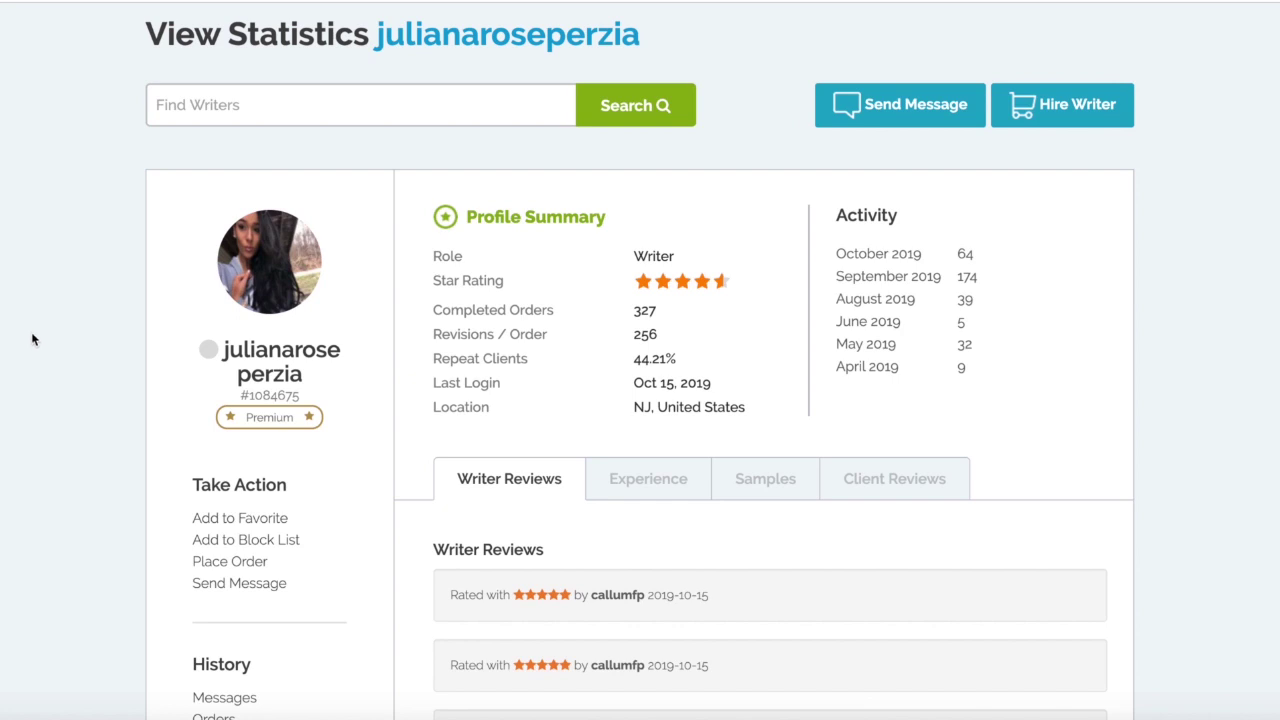
pyautogui.scroll(-1, 40, 342)
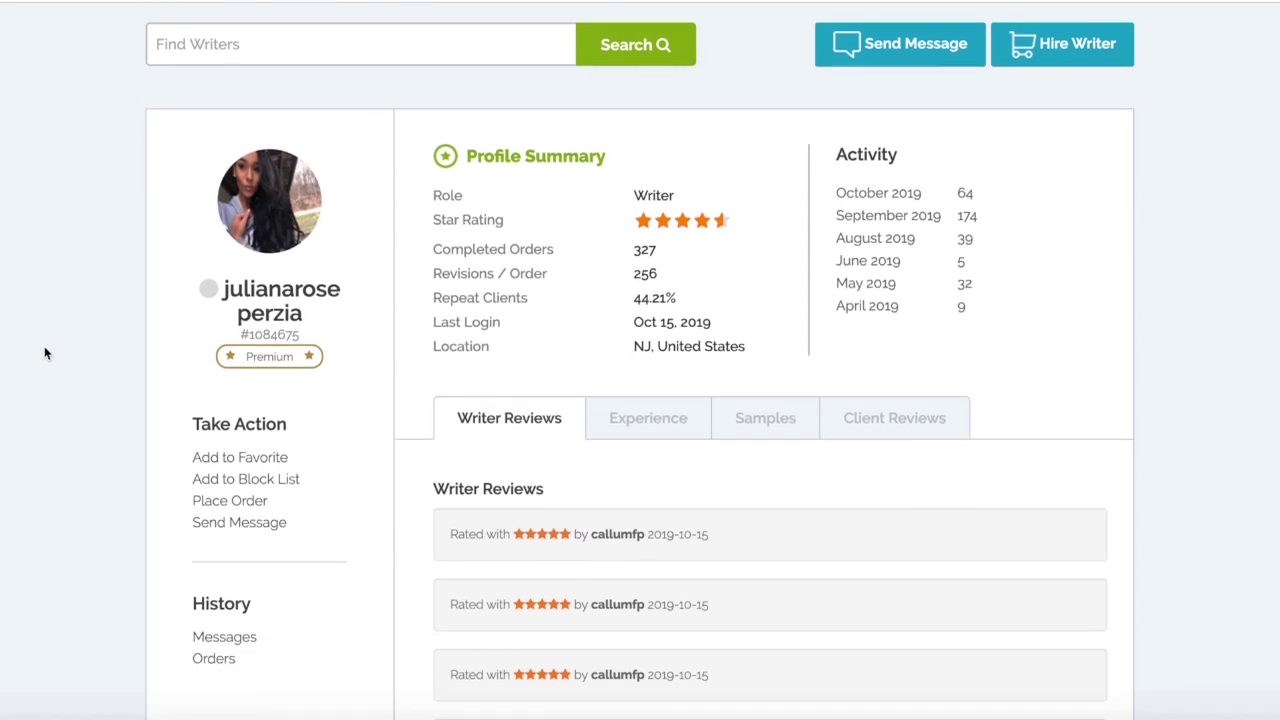
pyautogui.click(219, 457)
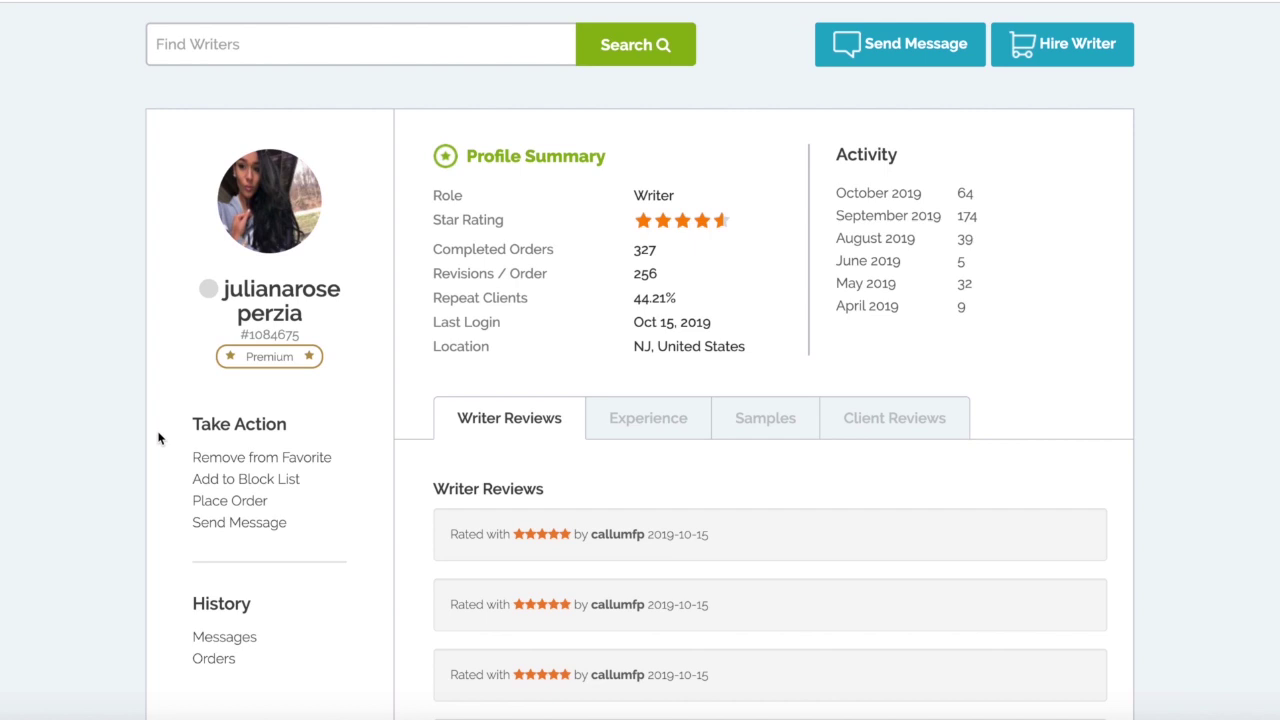
# Return to the dashboard and view the favorite writers under My Personal Writers.
pyautogui.scroll(4, 158, 437)
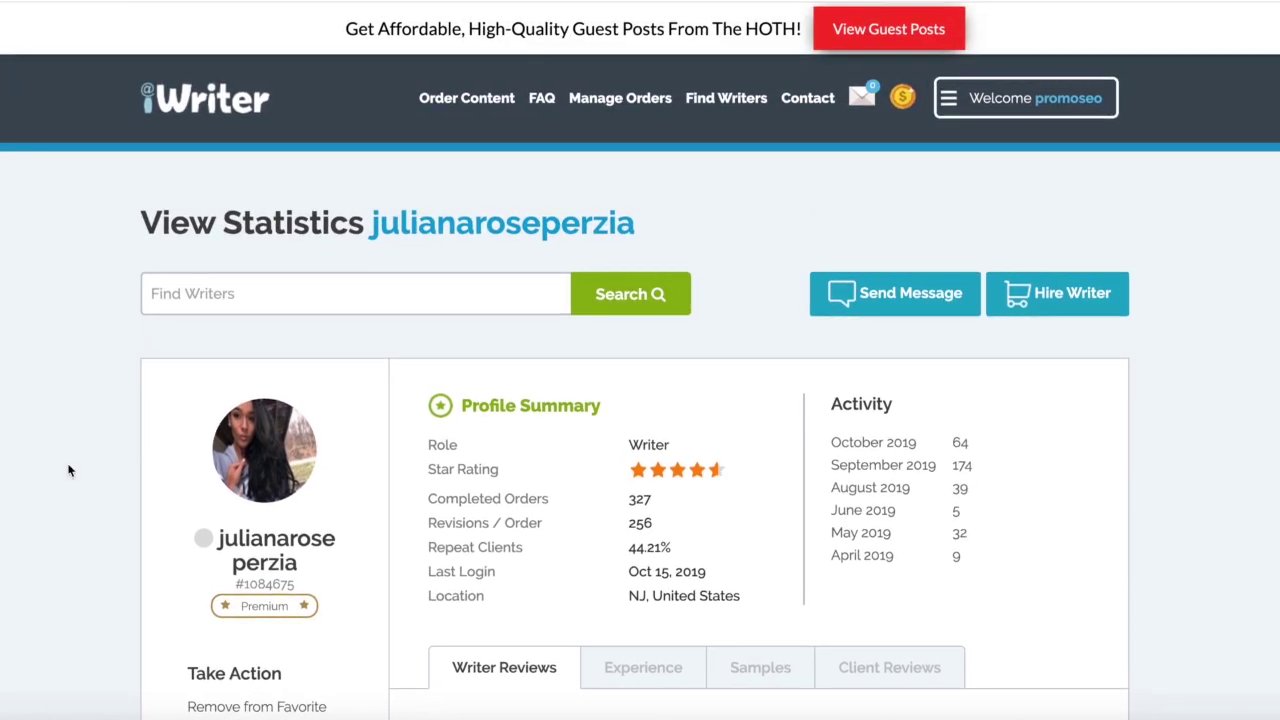
pyautogui.click(185, 105)
pyautogui.scroll(-3, 11, 305)
pyautogui.scroll(-7, 11, 305)
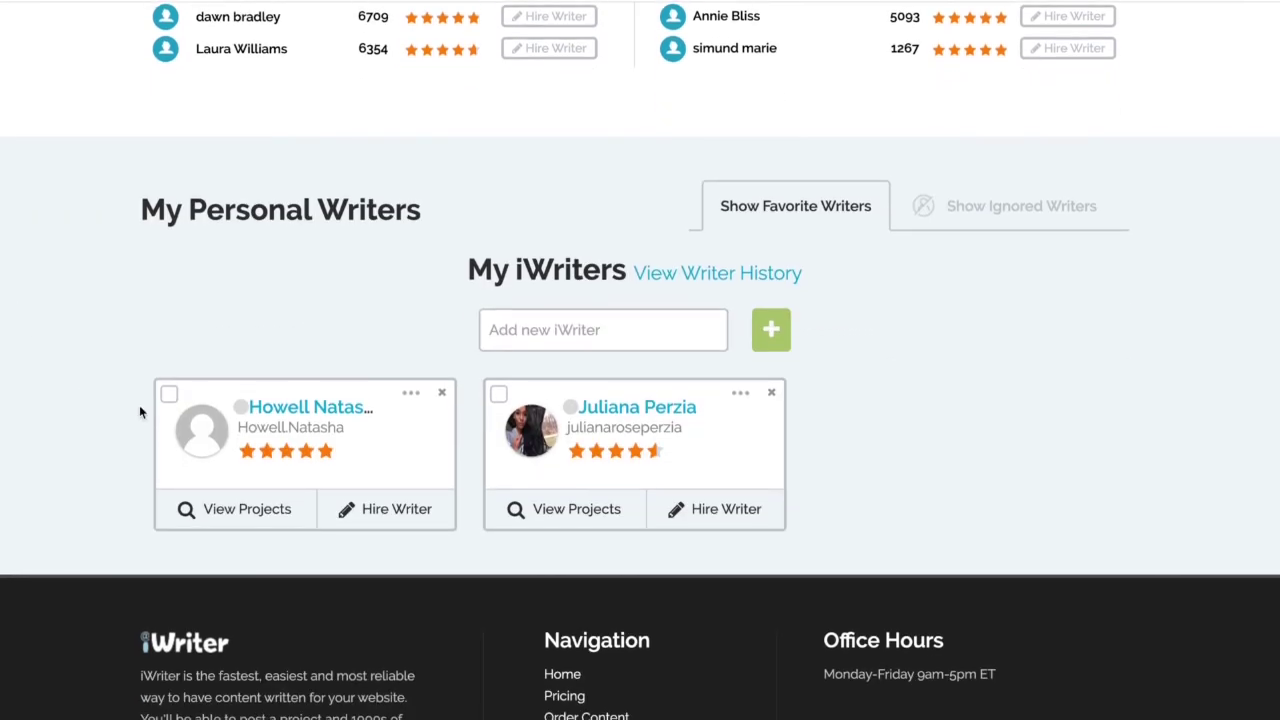